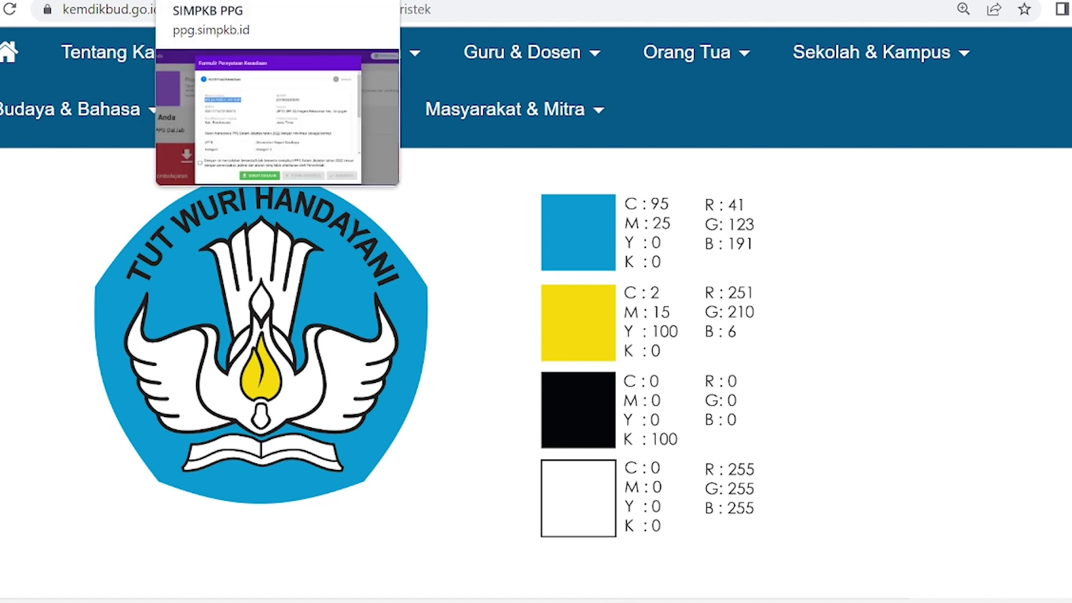
# Switch to the SIMPKB PPG page and read through the Formulir Pernyataan Kesediaan
pyautogui.click(264, 0)
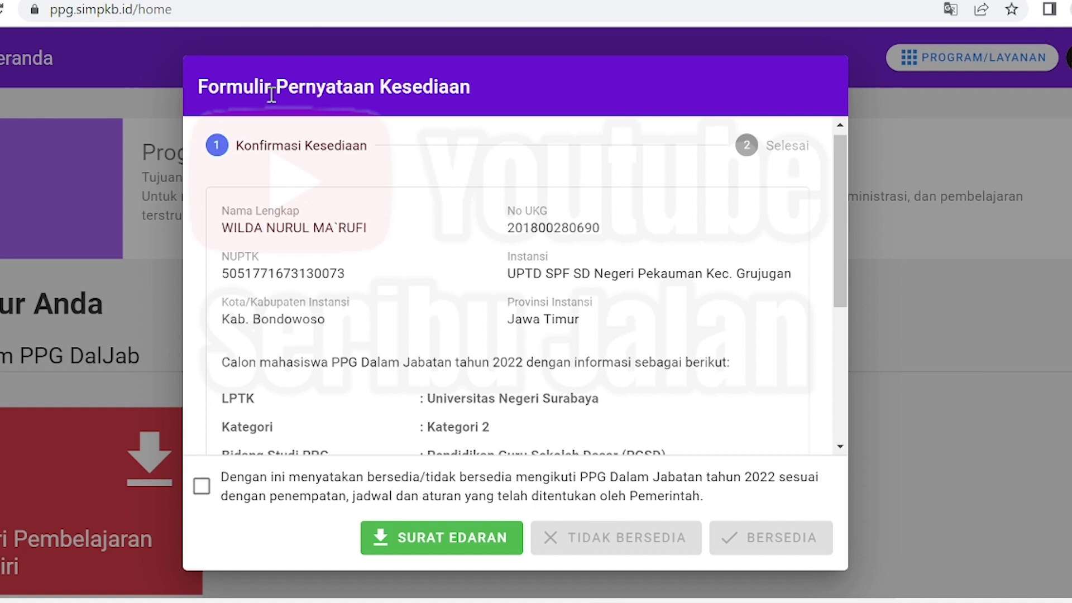
pyautogui.moveTo(199, 88); pyautogui.dragTo(477, 94)
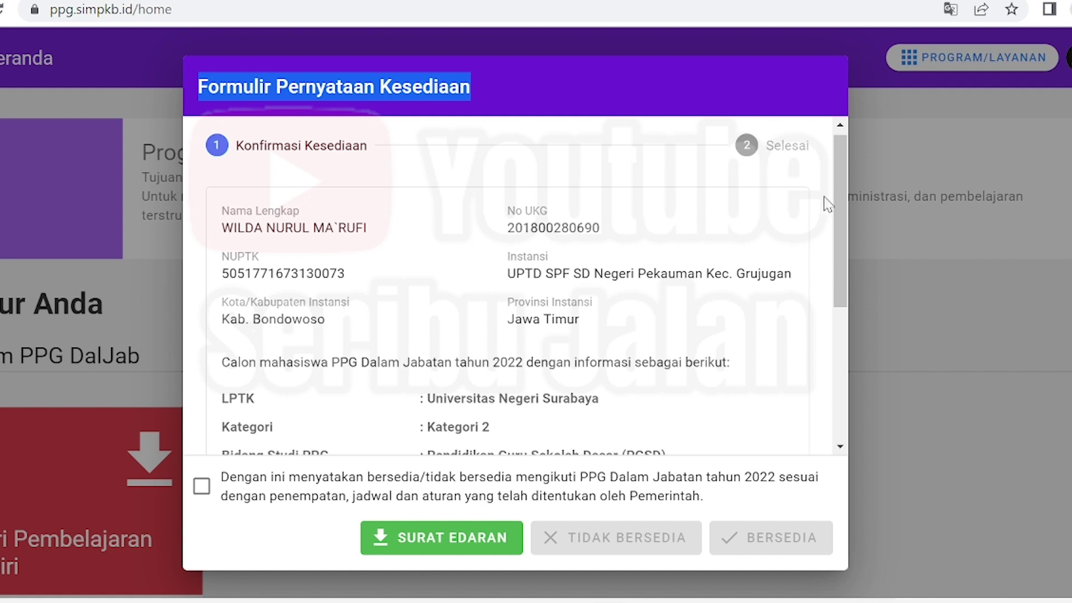
pyautogui.moveTo(838, 172); pyautogui.dragTo(859, 185)
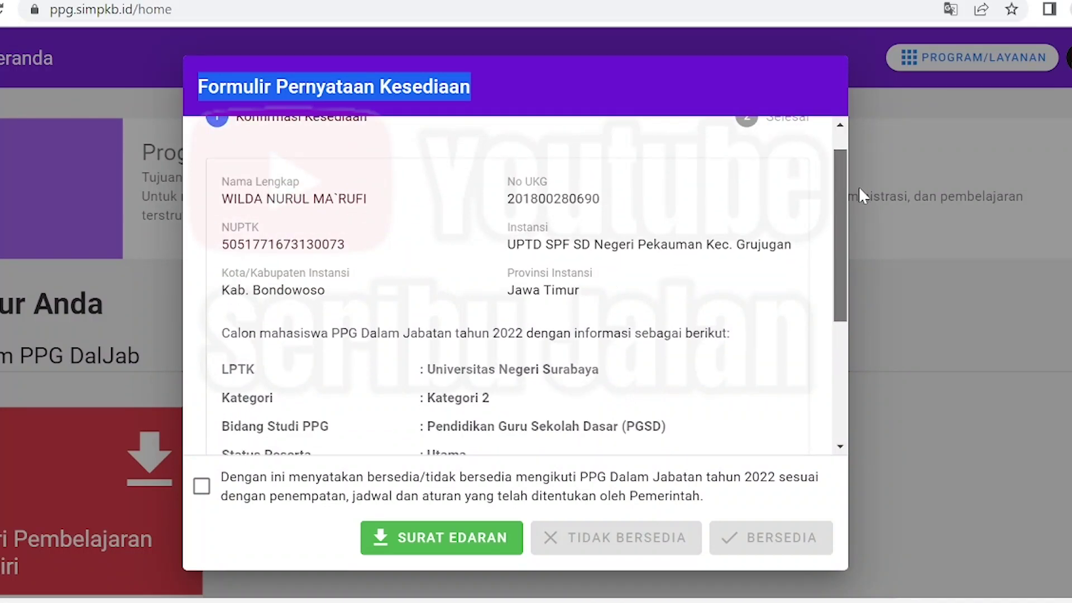
pyautogui.moveTo(859, 186); pyautogui.dragTo(869, 317)
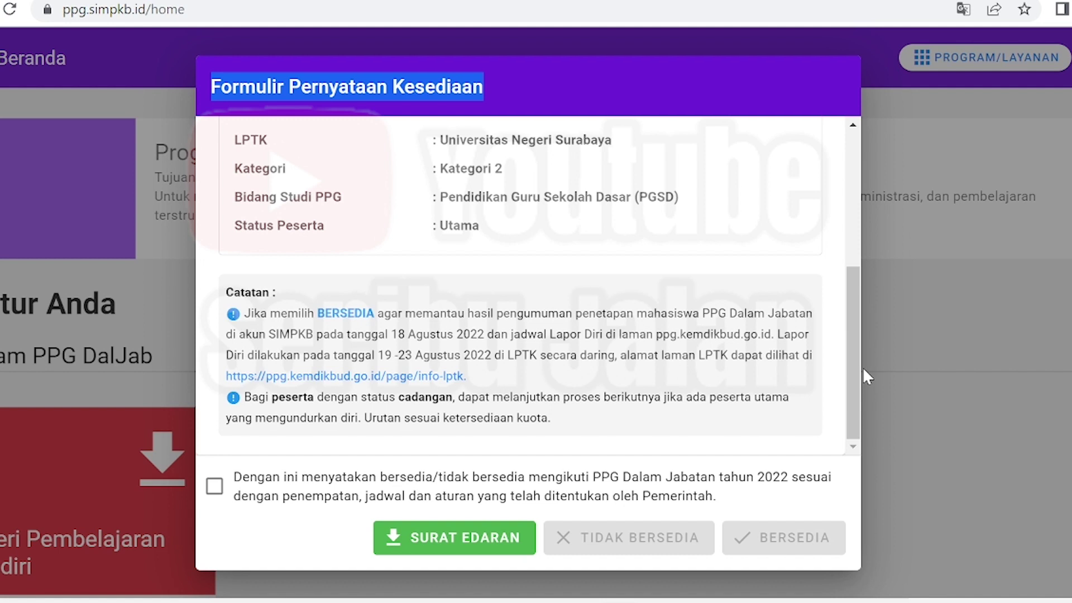
pyautogui.moveTo(862, 367); pyautogui.dragTo(881, 289)
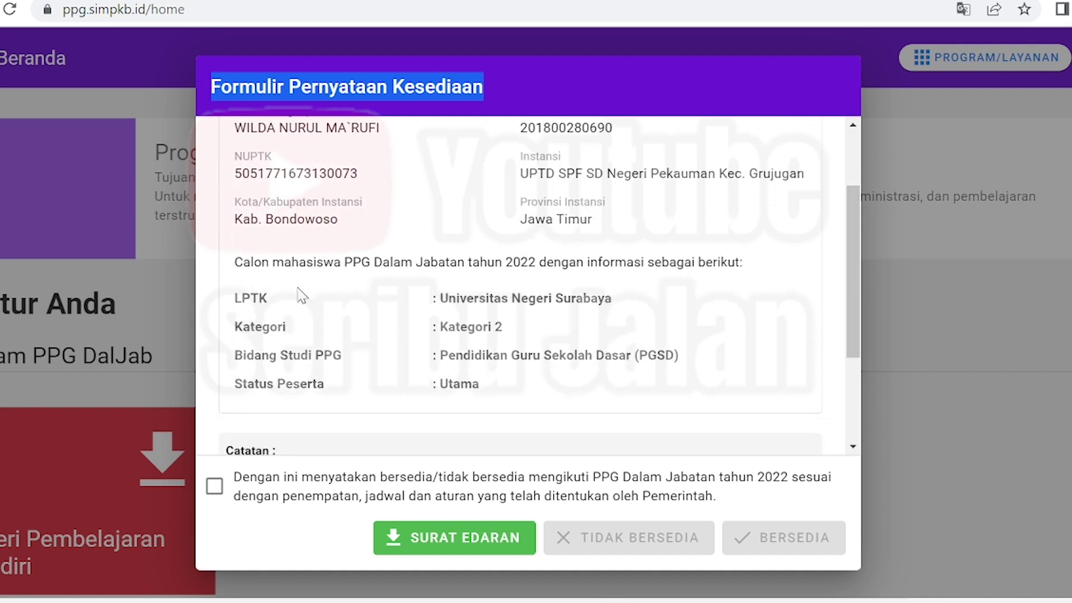
# Examine the candidate's placement details in the form: LPTK, Kategori, Bidang Studi PPG and Status Peserta
pyautogui.moveTo(234, 263); pyautogui.dragTo(738, 262)
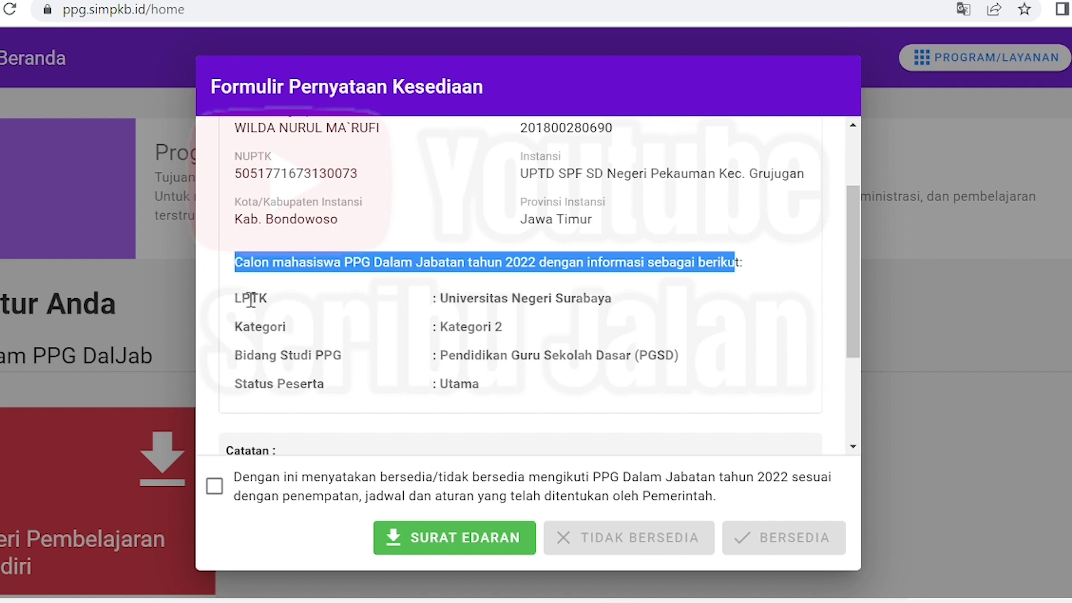
pyautogui.click(443, 299)
pyautogui.moveTo(444, 299); pyautogui.dragTo(636, 312)
pyautogui.moveTo(441, 328); pyautogui.dragTo(506, 334)
pyautogui.moveTo(441, 355); pyautogui.dragTo(659, 355)
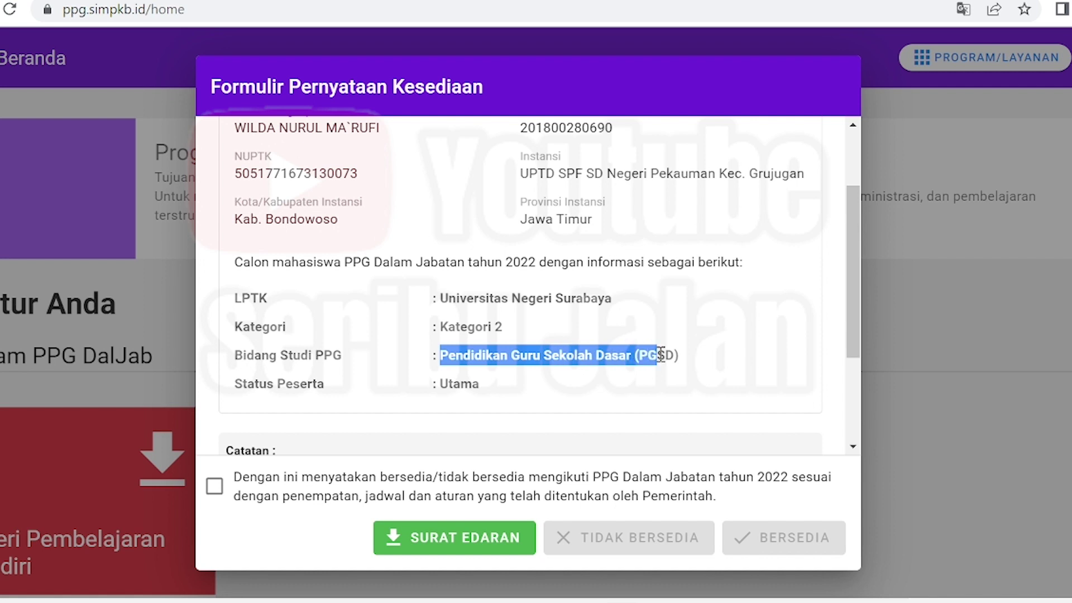
pyautogui.moveTo(441, 385); pyautogui.dragTo(489, 390)
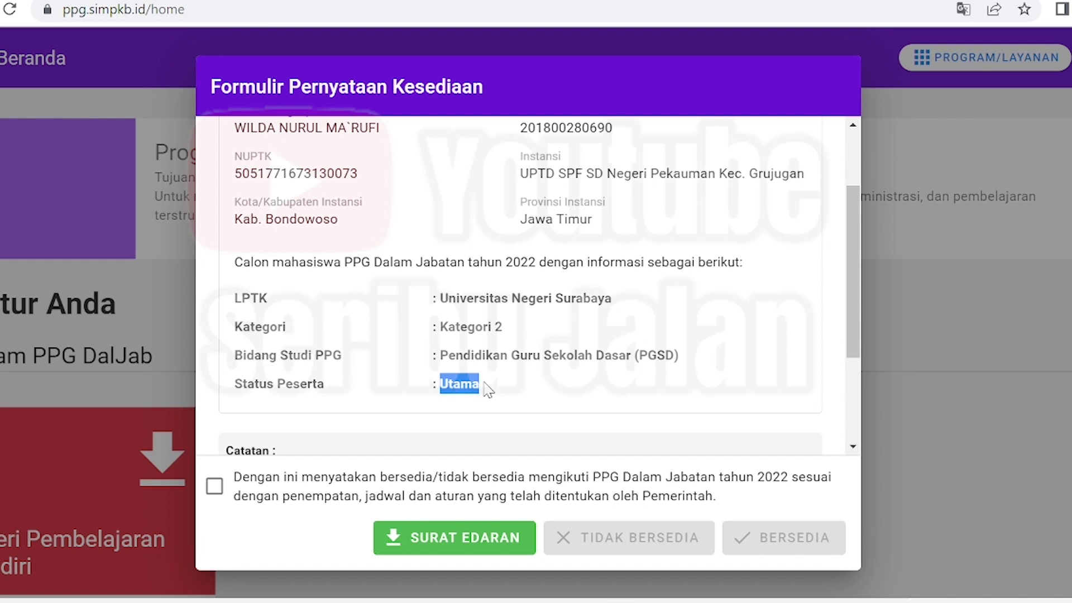
# Read the Catatan notes on Bersedia and reserve participants, opening the info-lptk link in a new tab
pyautogui.scroll(-3, 563, 318)
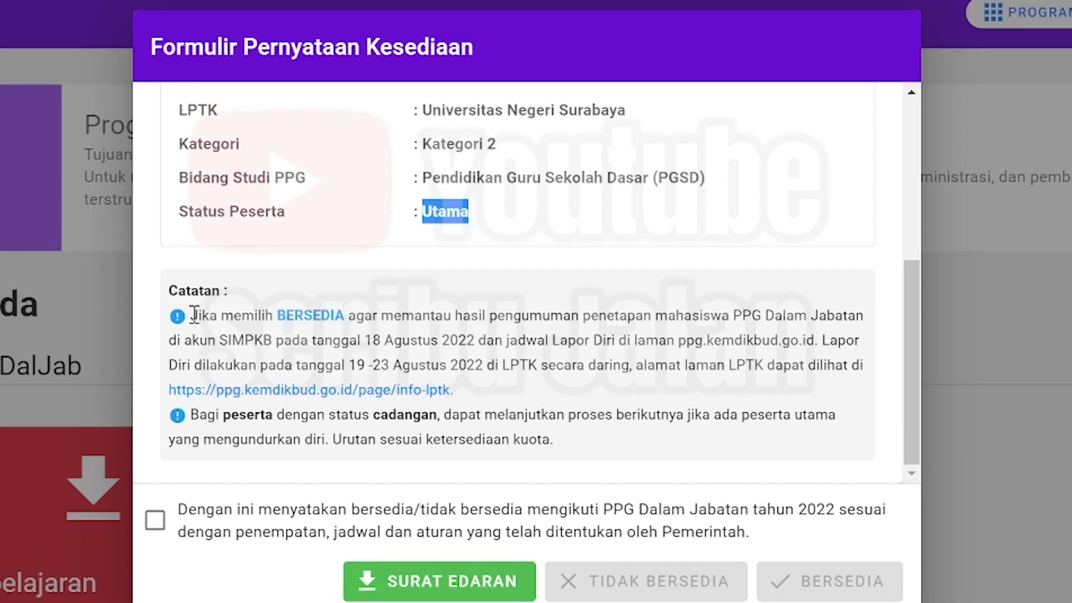
pyautogui.moveTo(194, 316); pyautogui.dragTo(586, 367)
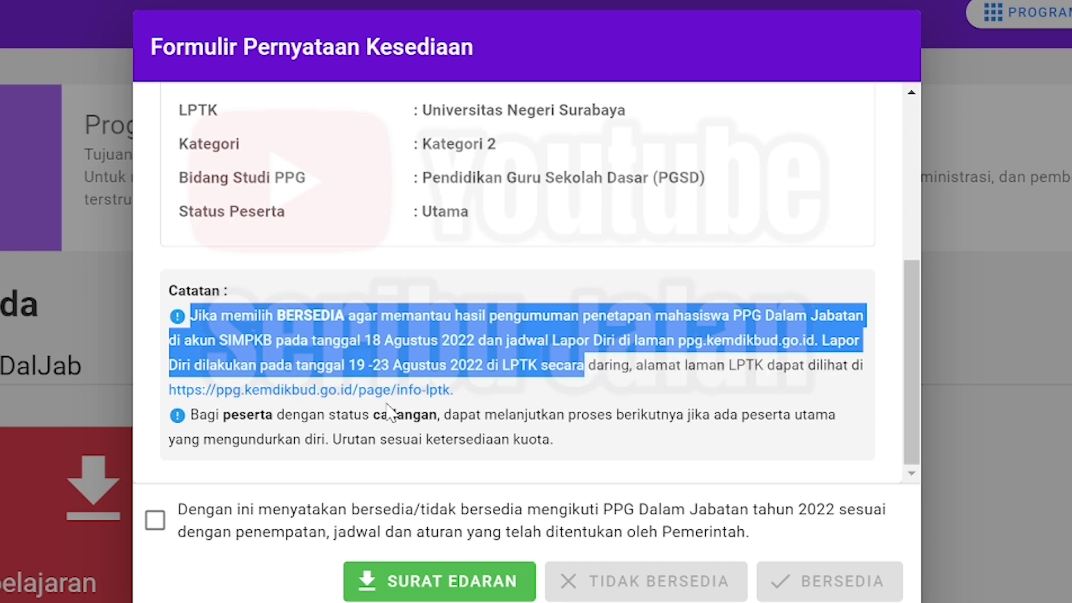
pyautogui.click(479, 405)
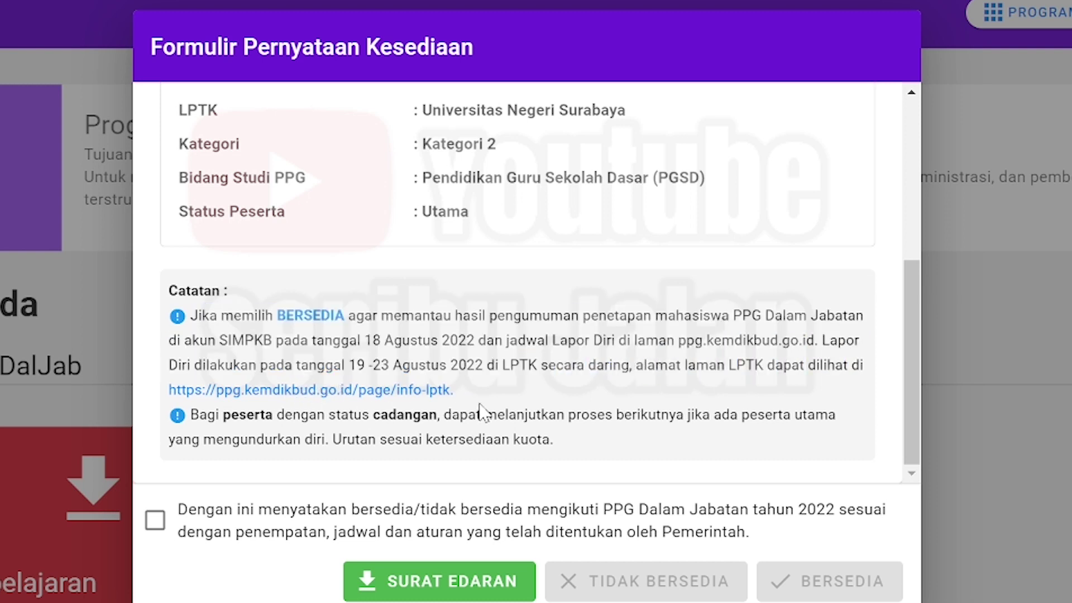
pyautogui.rightClick(441, 392)
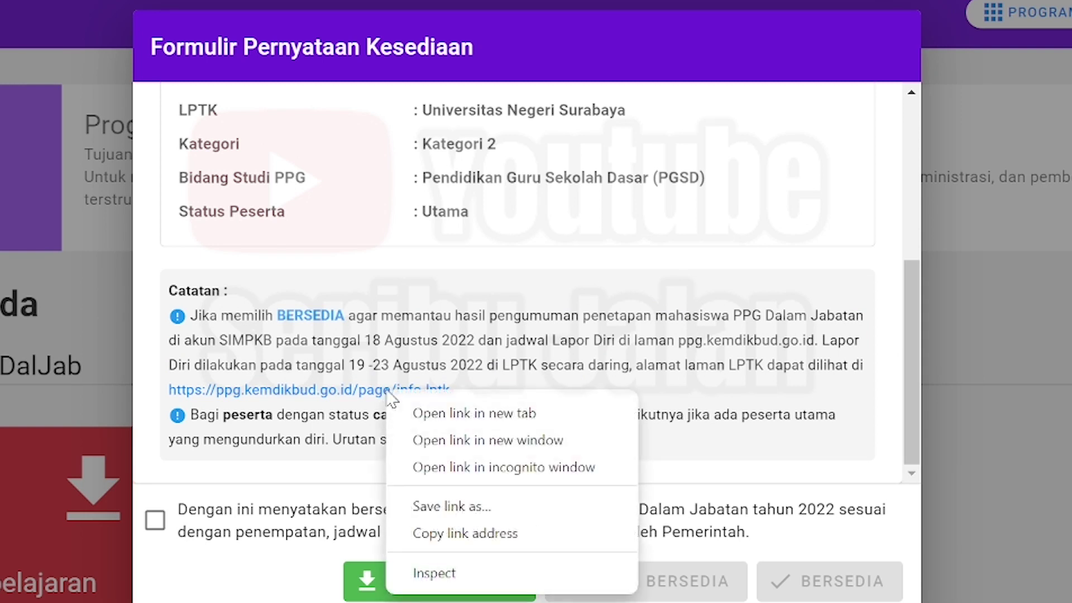
pyautogui.click(444, 413)
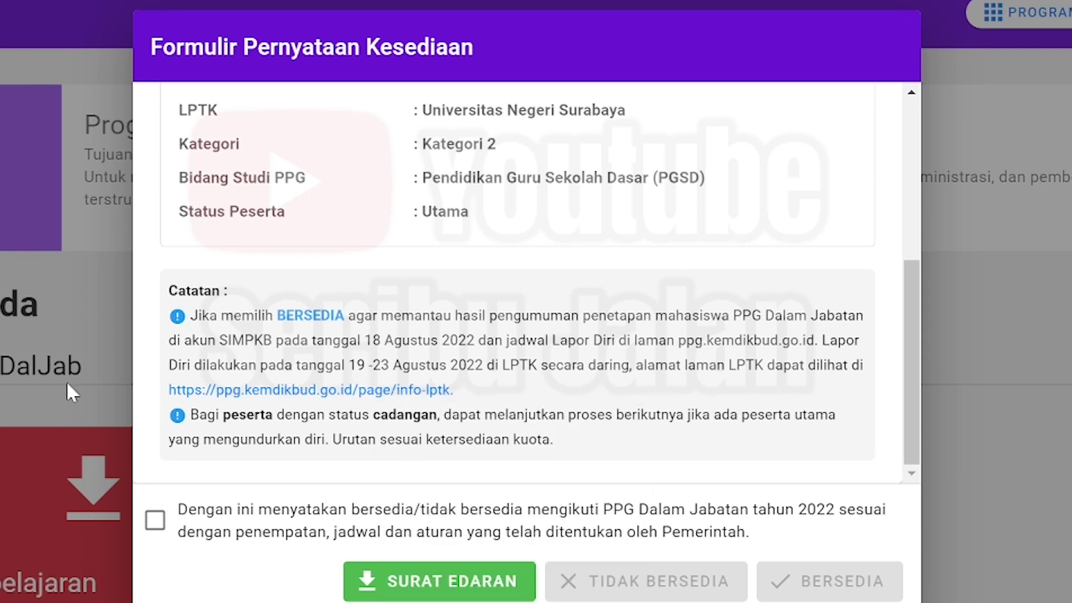
pyautogui.moveTo(192, 415); pyautogui.dragTo(556, 442)
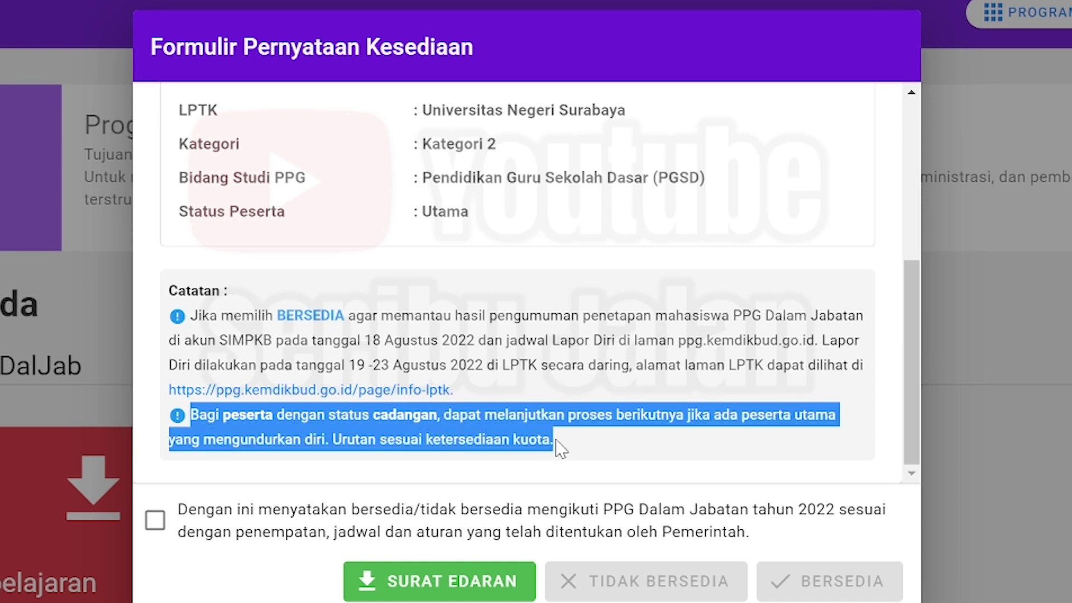
pyautogui.click(567, 443)
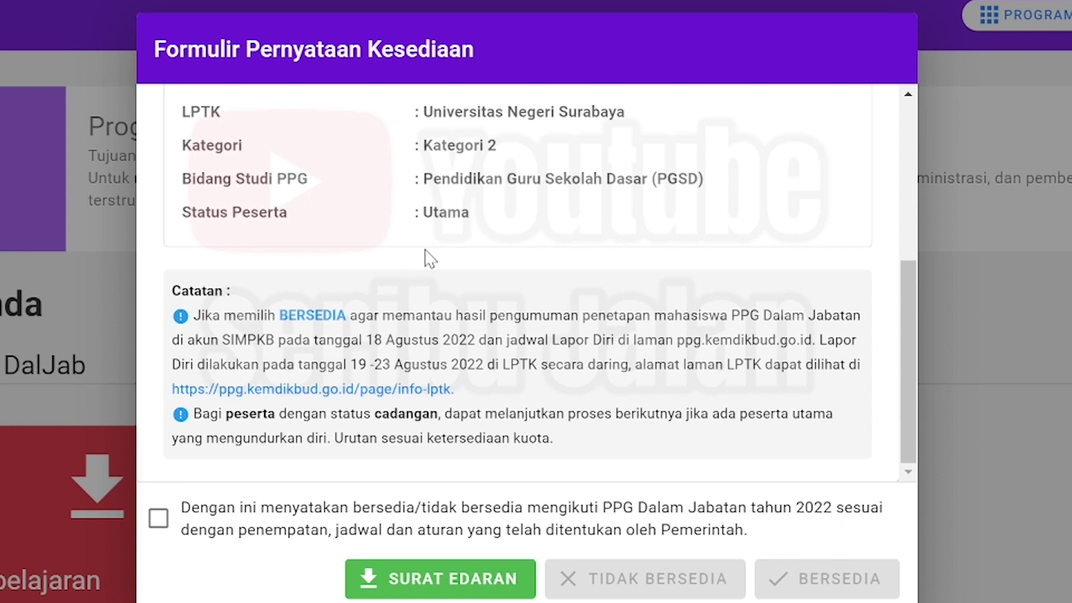
pyautogui.moveTo(432, 109); pyautogui.dragTo(781, 96)
# Look through the circular letter PDF, from its numbered points to the Lampiran pages
pyautogui.scroll(-1, 435, 446)
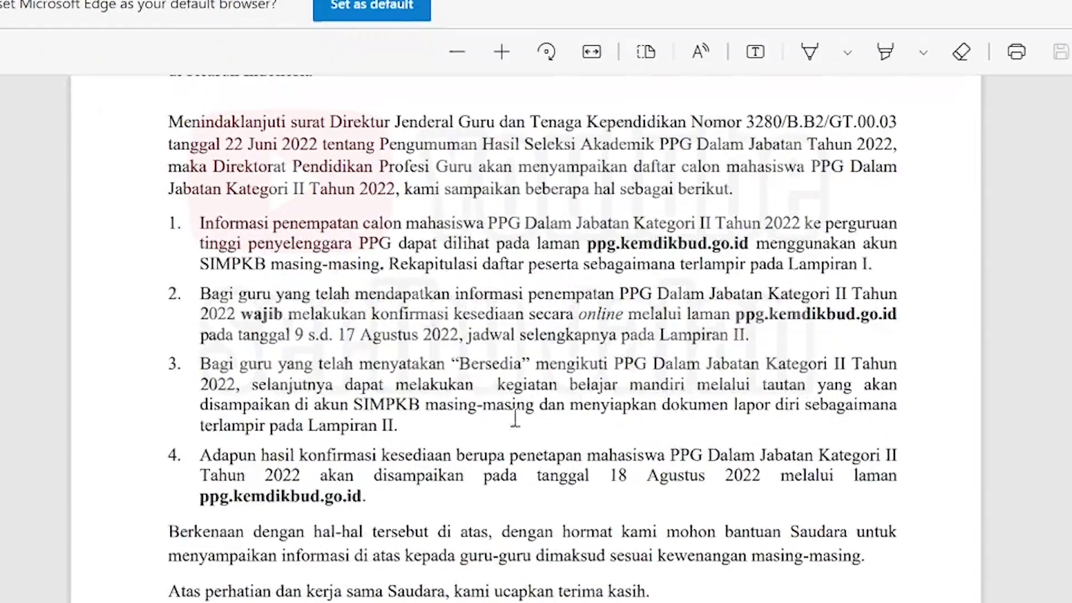
pyautogui.scroll(5, 558, 335)
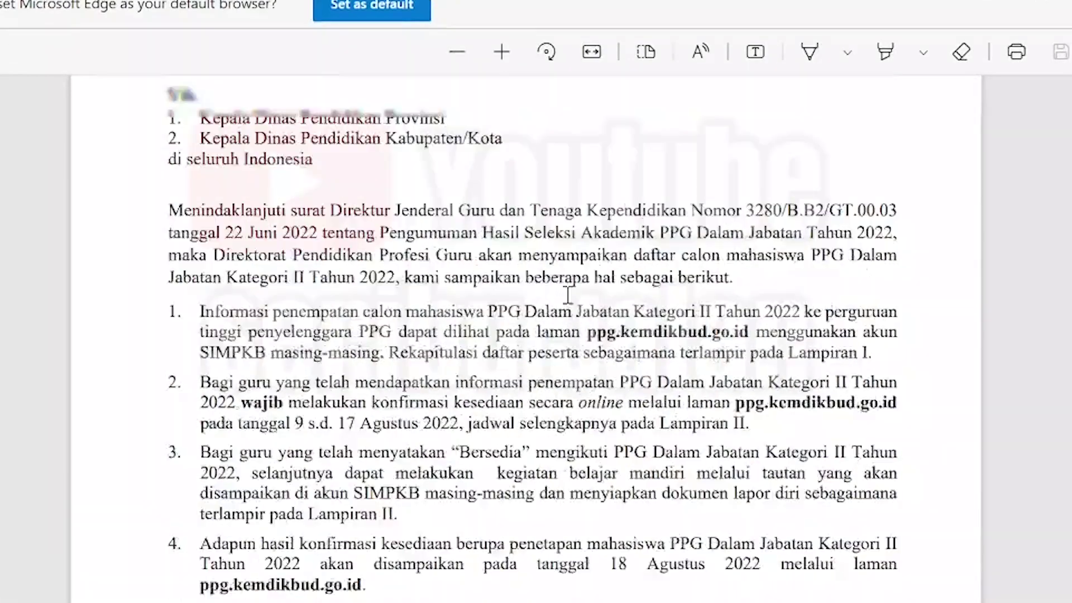
pyautogui.scroll(-10, 576, 314)
pyautogui.scroll(-15, 576, 314)
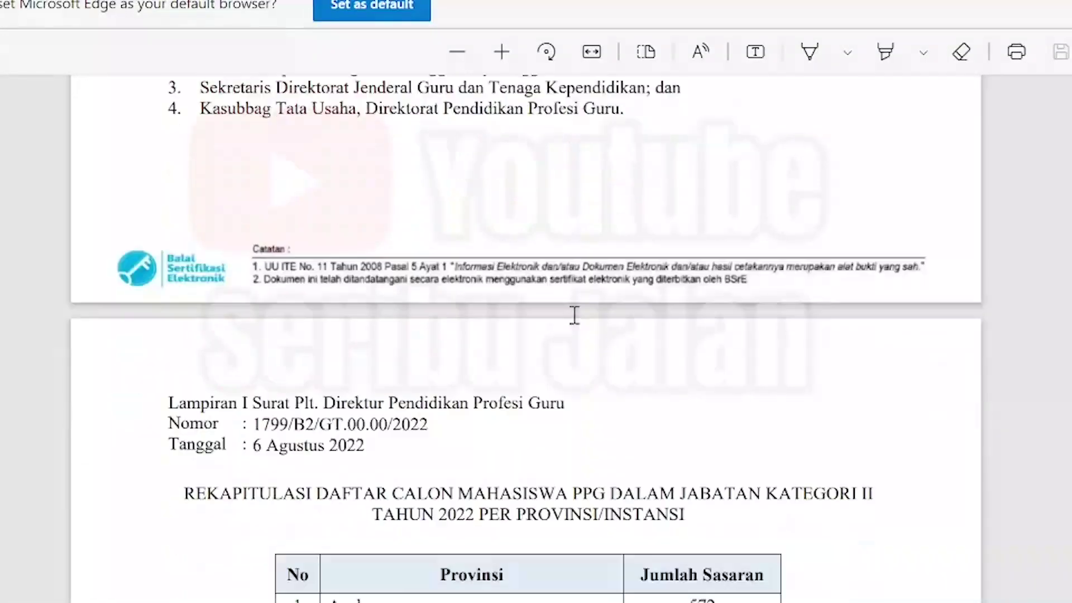
pyautogui.scroll(-15, 578, 330)
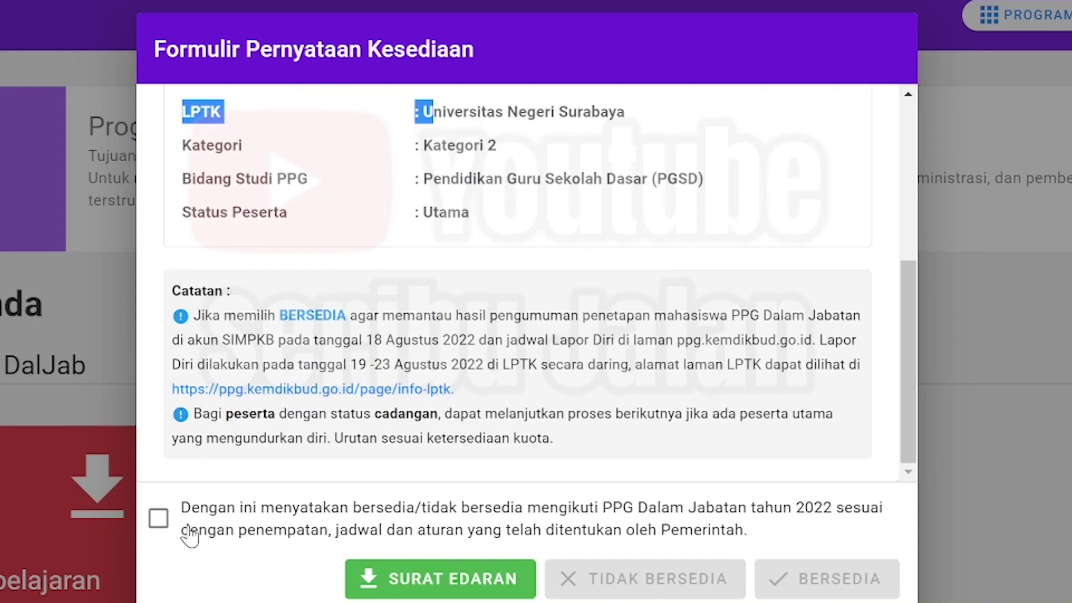
# Accept the participation statement, choose Bersedia for PPG Dalam Jabatan 2022 and confirm the choice
pyautogui.click(159, 522)
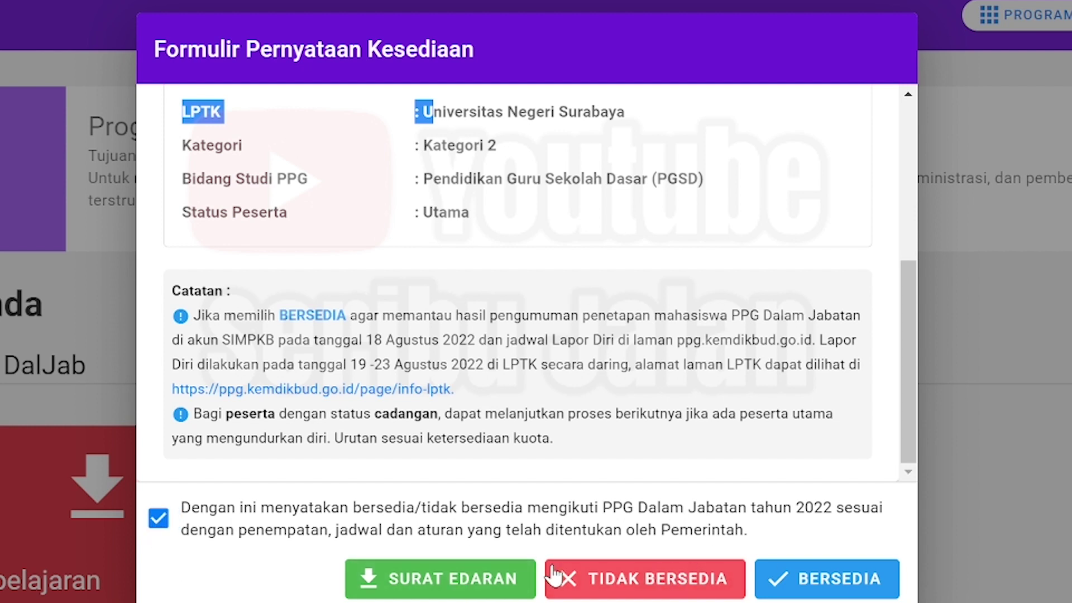
pyautogui.click(838, 590)
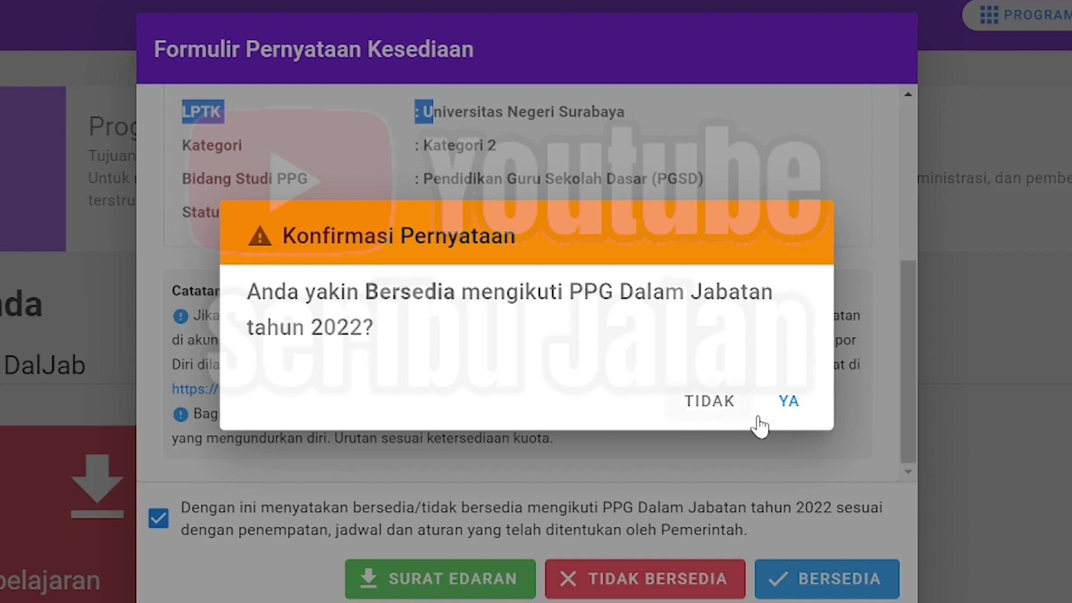
pyautogui.click(791, 408)
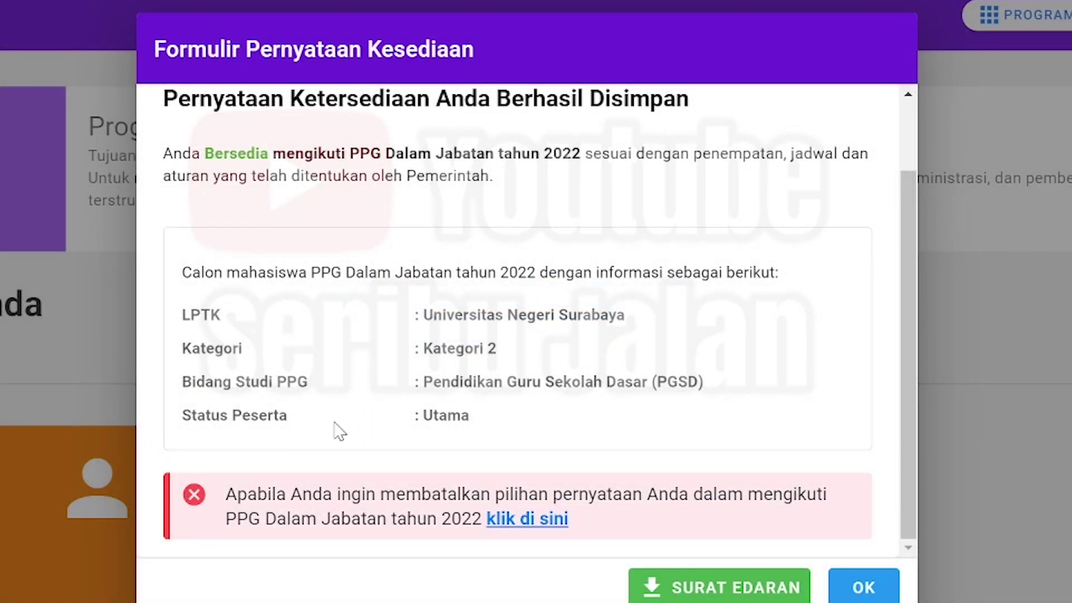
# Review the saved willingness statement and its cancellation notice, and close the form
pyautogui.scroll(2, 408, 301)
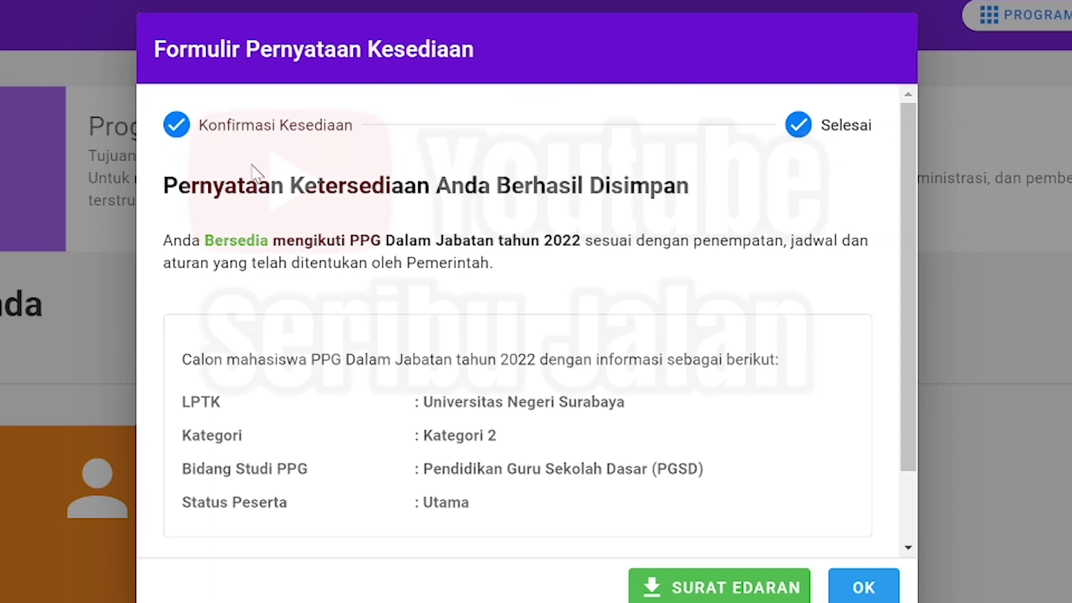
pyautogui.moveTo(178, 187); pyautogui.dragTo(698, 198)
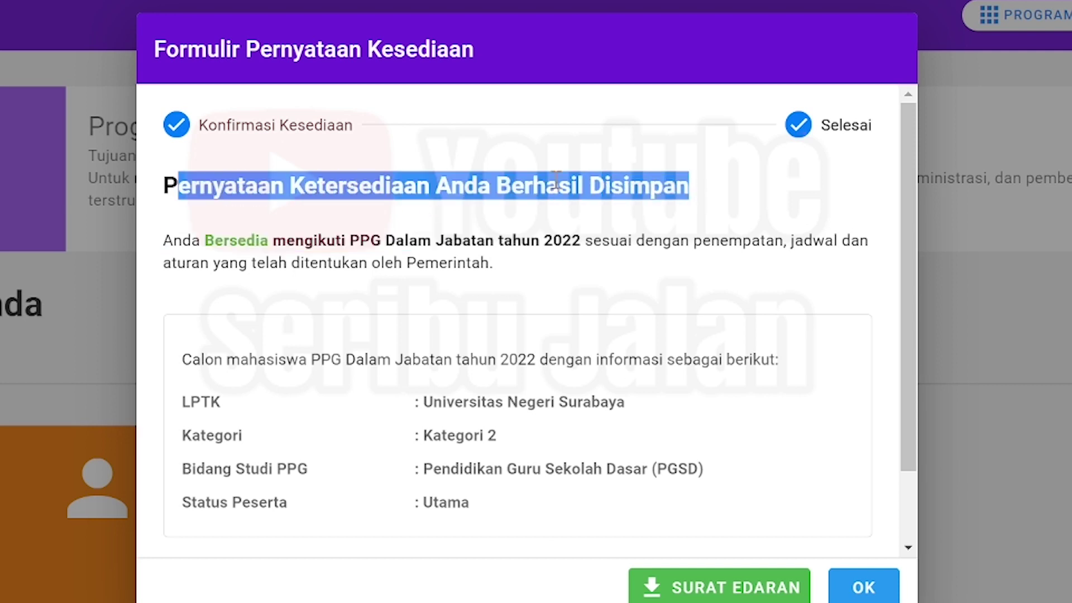
pyautogui.moveTo(174, 240); pyautogui.dragTo(519, 284)
pyautogui.scroll(-2, 519, 285)
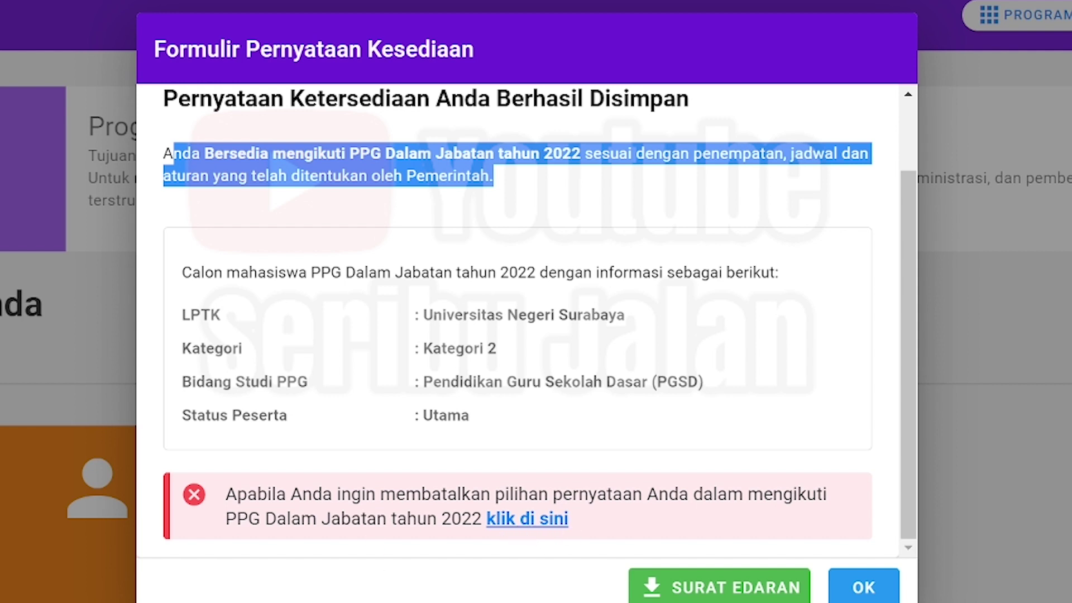
pyautogui.scroll(2, 865, 593)
pyautogui.click(866, 596)
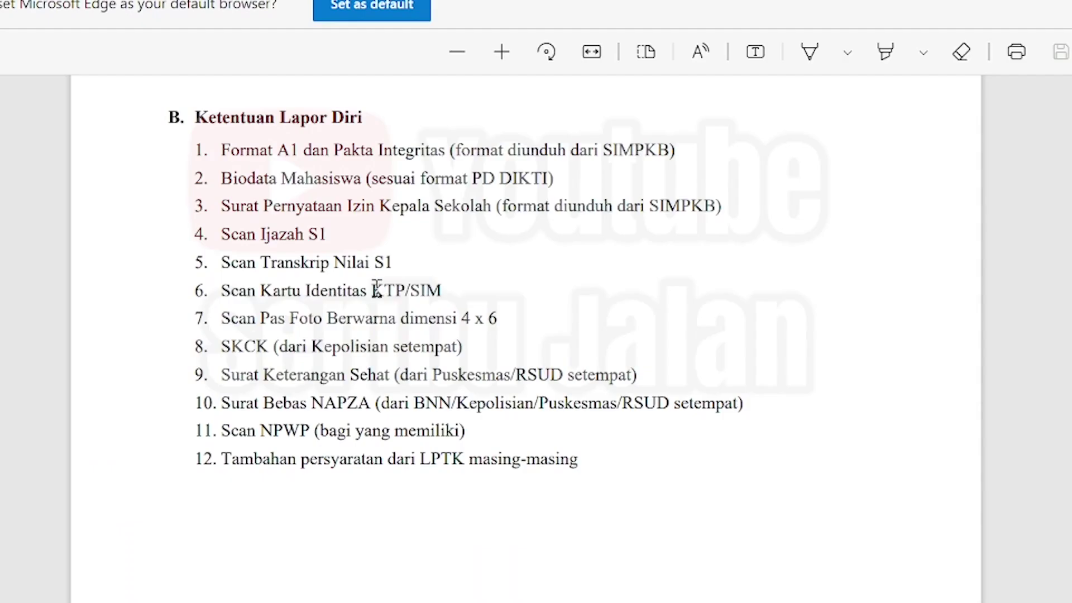
# Switch to the circular letter PDF and read point 3 on what teachers who declared "Bersedia" must do
pyautogui.scroll(10, 373, 294)
pyautogui.scroll(15, 376, 307)
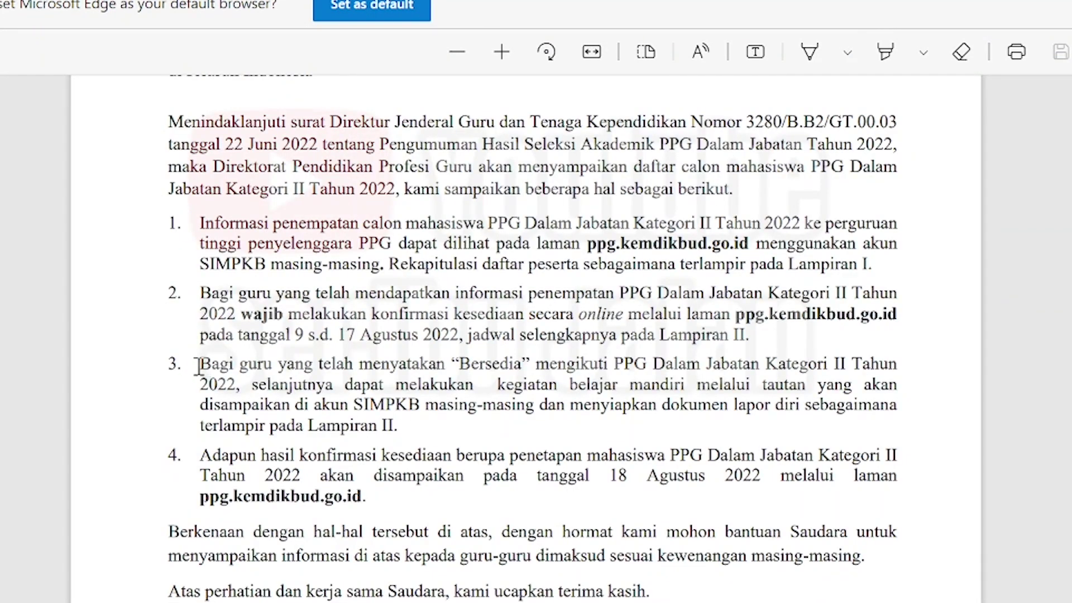
pyautogui.moveTo(199, 366); pyautogui.dragTo(385, 425)
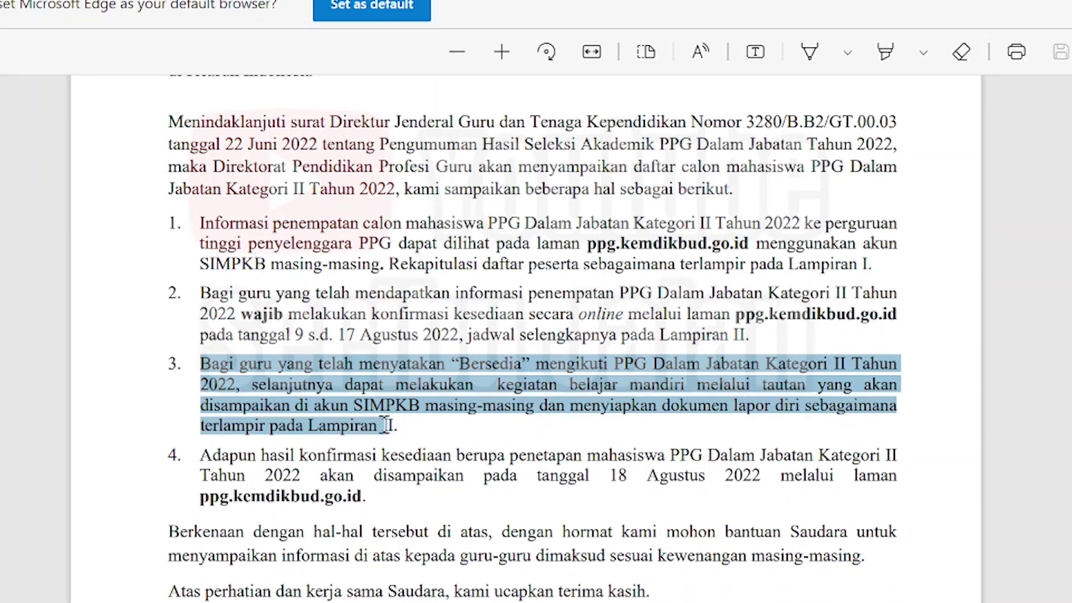
pyautogui.click(385, 413)
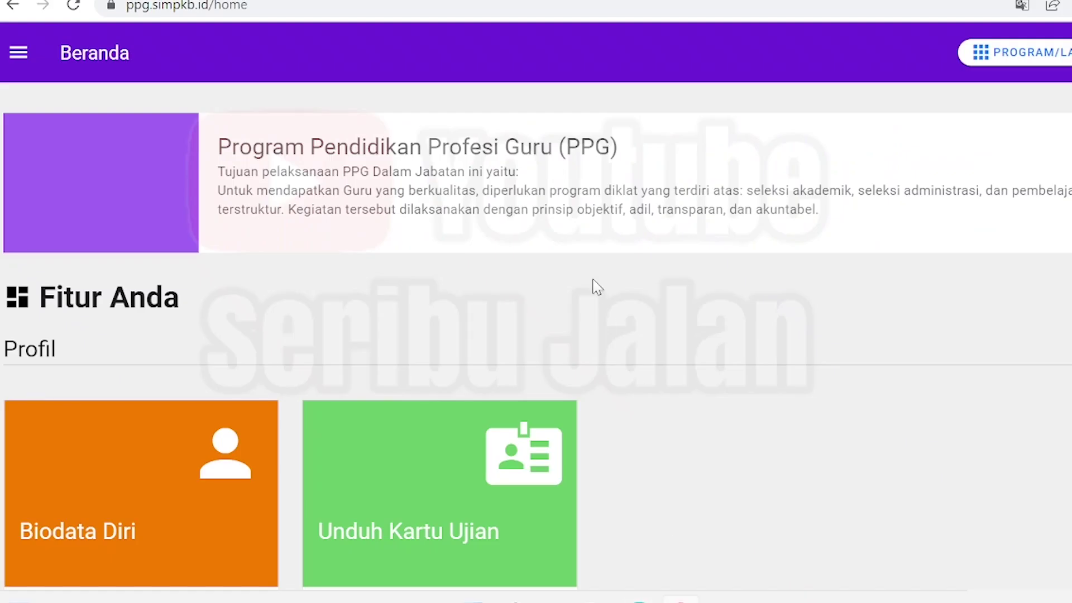
# Locate the Materi Pembelajaran Mandiri download under Program PPG DalJab on the SIMPKB home page
pyautogui.scroll(-8, 800, 120)
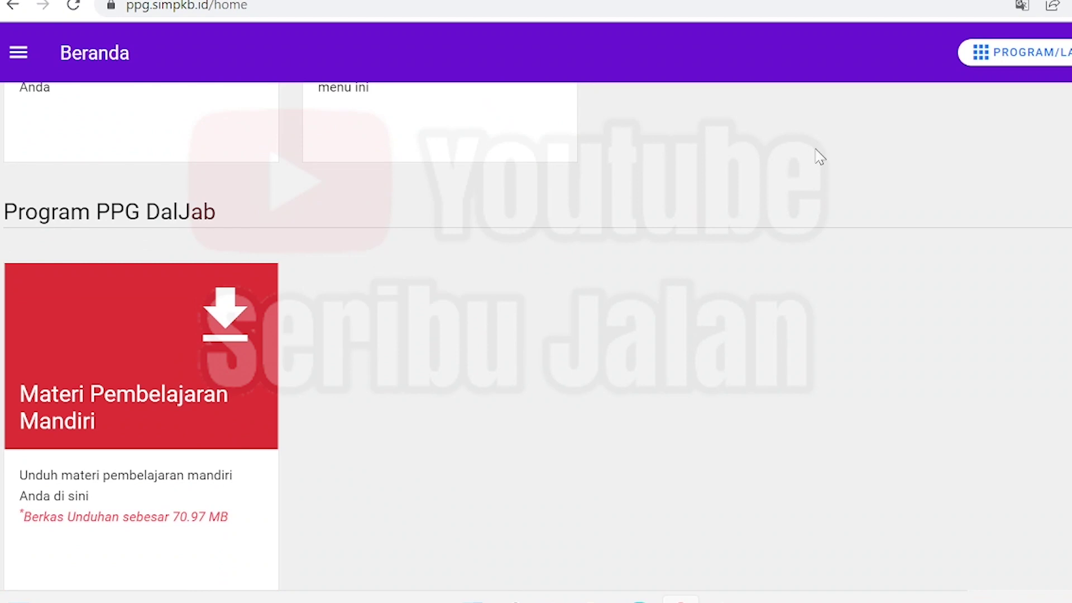
pyautogui.scroll(-2, 727, 210)
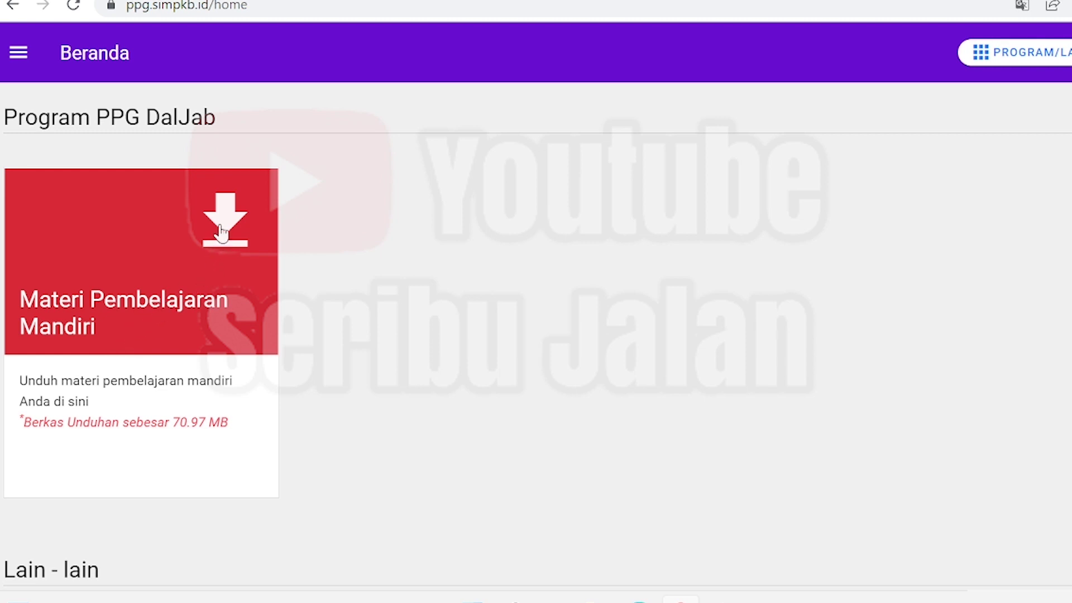
pyautogui.click(72, 394)
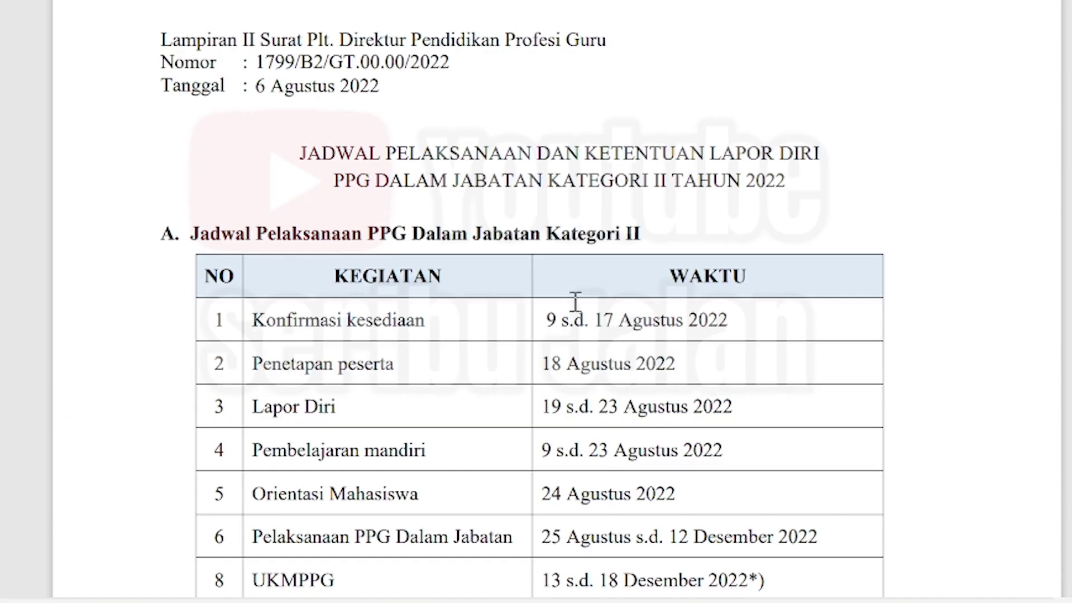
# Read the scheduled dates for Konfirmasi kesediaan, Penetapan peserta and Lapor Diri in the Lampiran II table
pyautogui.scroll(-2, 575, 302)
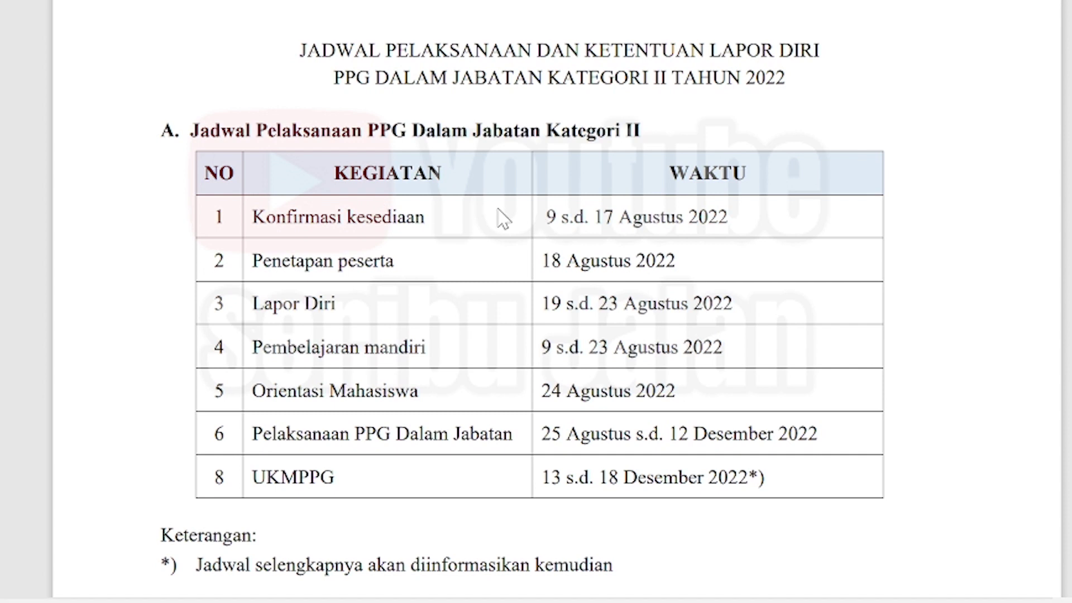
pyautogui.moveTo(545, 205); pyautogui.dragTo(770, 210)
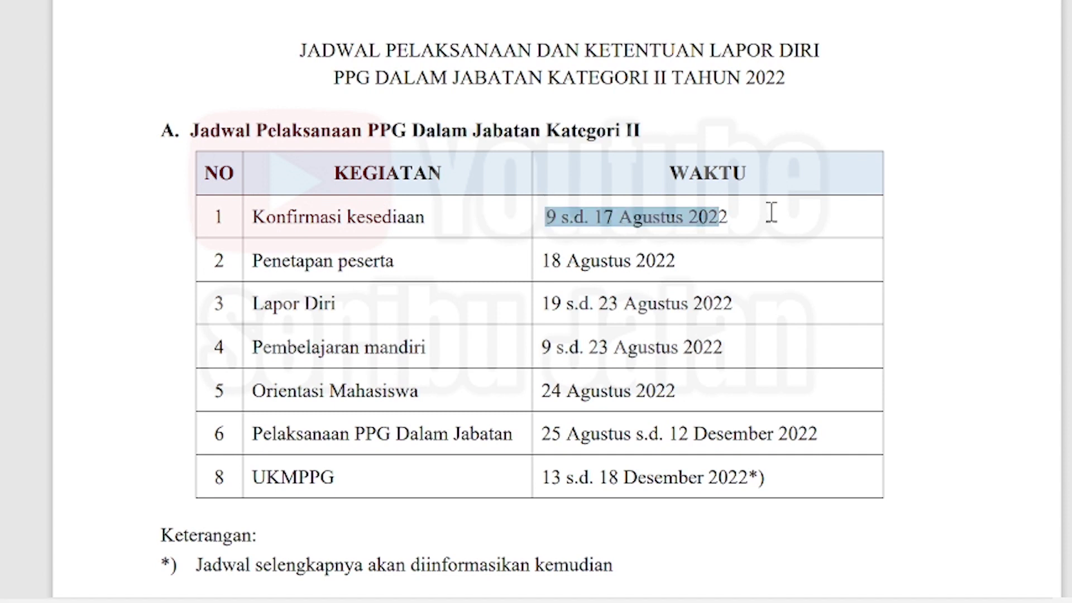
pyautogui.moveTo(550, 259); pyautogui.dragTo(679, 260)
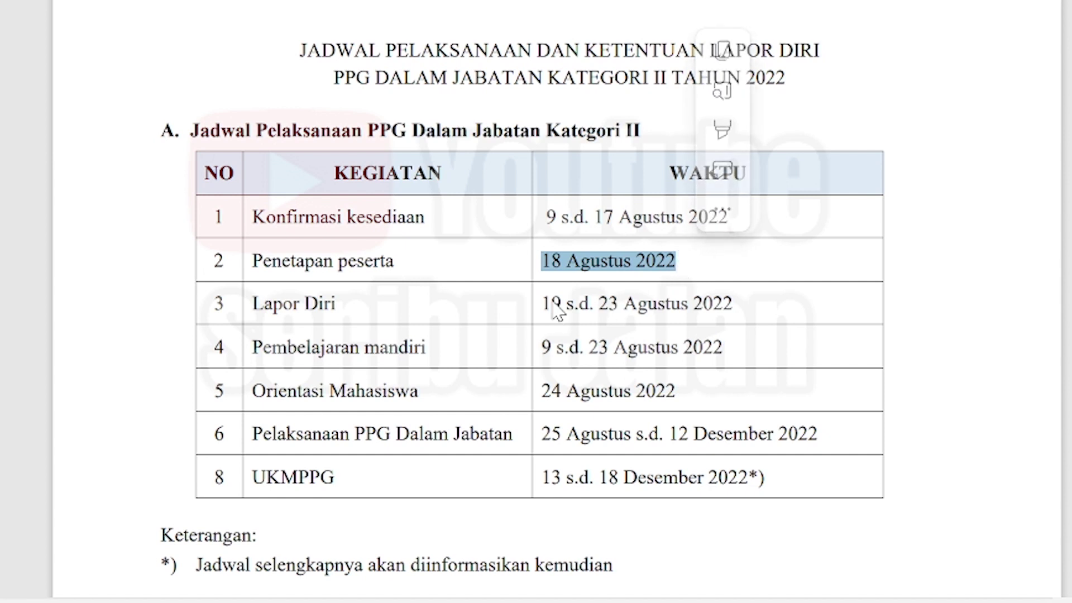
pyautogui.moveTo(550, 304); pyautogui.dragTo(759, 306)
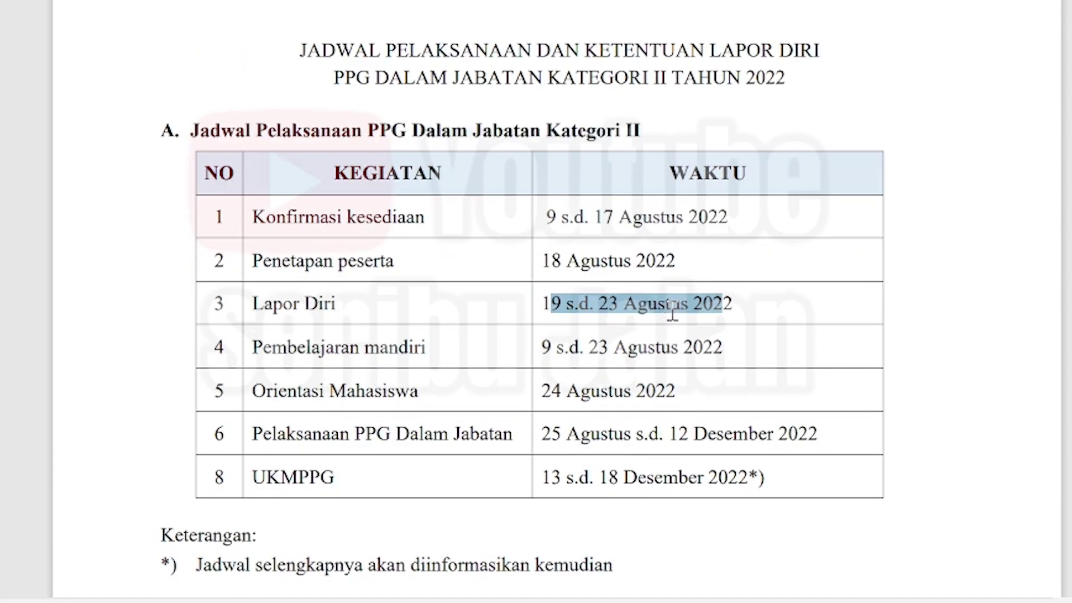
# Read requirements 1 to 3 under Ketentuan Lapor Diri, covering the A1 format, student biodata and principal's permission letter
pyautogui.scroll(-8, 675, 312)
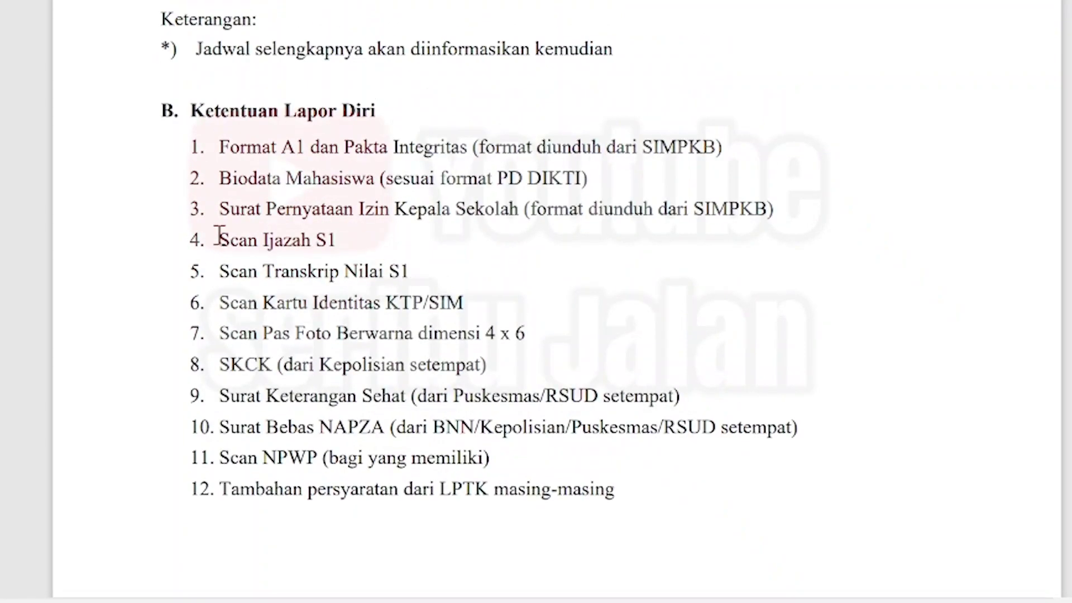
pyautogui.moveTo(192, 111); pyautogui.dragTo(375, 109)
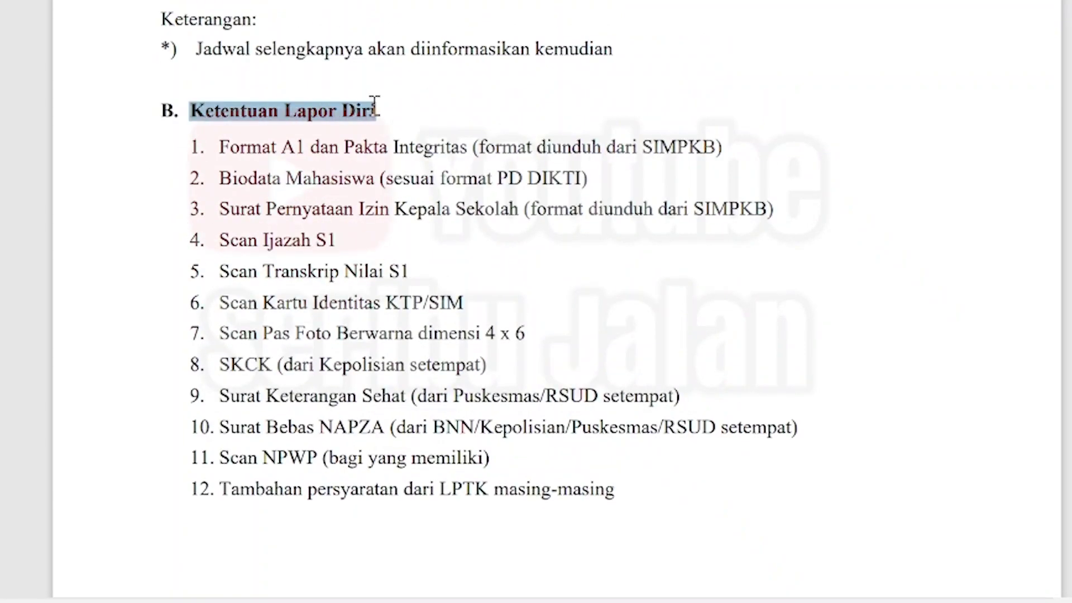
pyautogui.moveTo(285, 177); pyautogui.dragTo(304, 176)
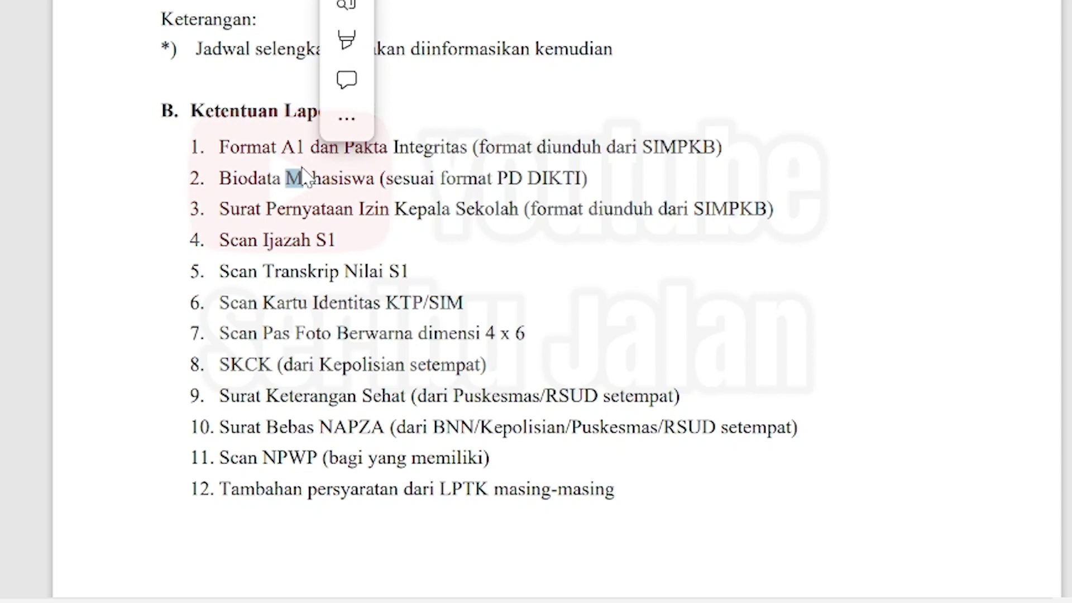
pyautogui.click(345, 255)
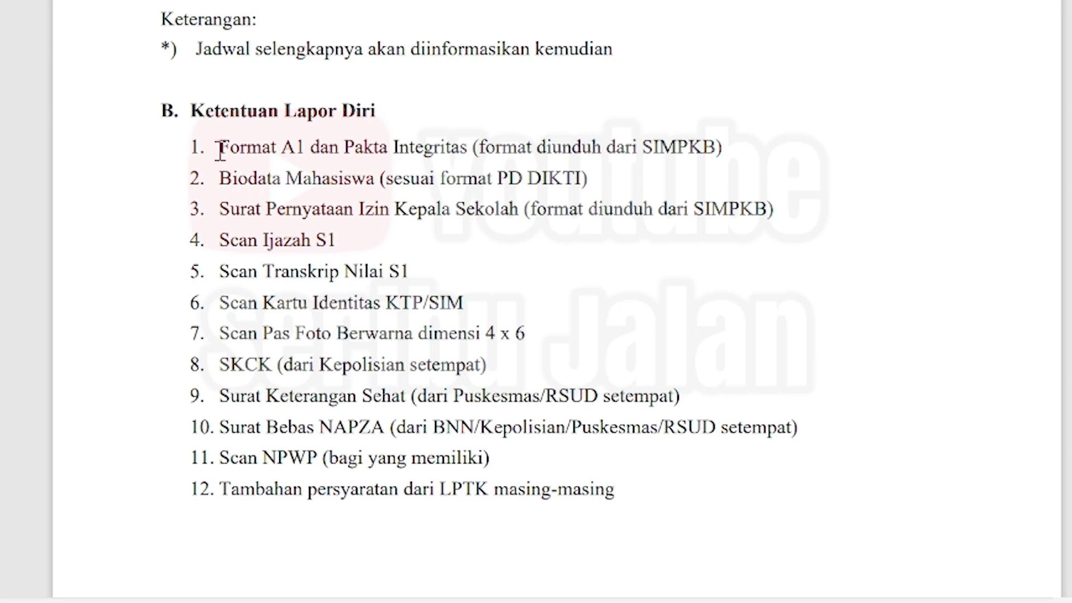
pyautogui.moveTo(221, 150); pyautogui.dragTo(650, 154)
pyautogui.moveTo(221, 179); pyautogui.dragTo(589, 180)
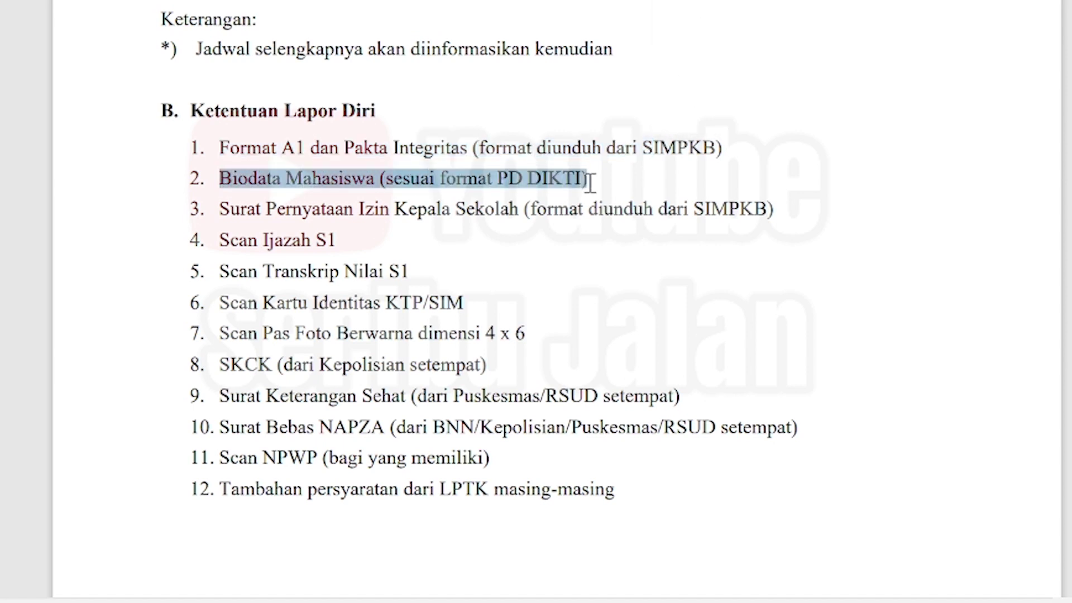
pyautogui.click(254, 211)
pyautogui.moveTo(254, 211); pyautogui.dragTo(509, 211)
# Read requirements 4 to 12 under Ketentuan Lapor Diri, from the Ijazah S1 scan to the additional LPTK requirements
pyautogui.moveTo(221, 240); pyautogui.dragTo(357, 249)
pyautogui.moveTo(220, 272); pyautogui.dragTo(416, 273)
pyautogui.moveTo(221, 302); pyautogui.dragTo(426, 301)
pyautogui.moveTo(221, 333); pyautogui.dragTo(523, 335)
pyautogui.moveTo(229, 365); pyautogui.dragTo(380, 372)
pyautogui.moveTo(229, 396); pyautogui.dragTo(470, 395)
pyautogui.moveTo(619, 400); pyautogui.dragTo(674, 397)
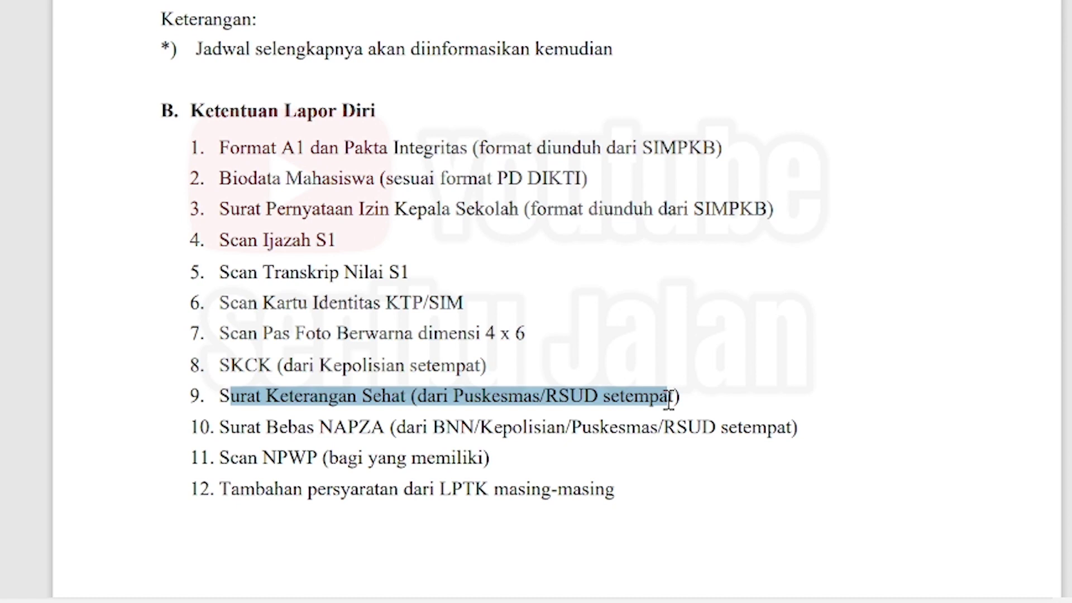
pyautogui.moveTo(230, 430); pyautogui.dragTo(817, 437)
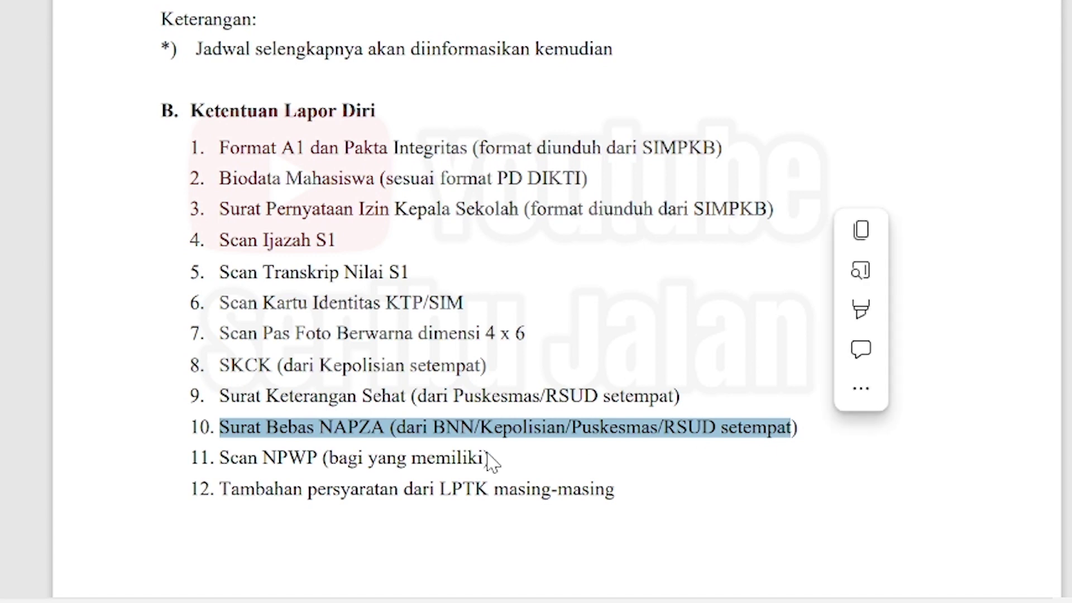
pyautogui.moveTo(229, 463); pyautogui.dragTo(504, 463)
pyautogui.moveTo(240, 491); pyautogui.dragTo(708, 497)
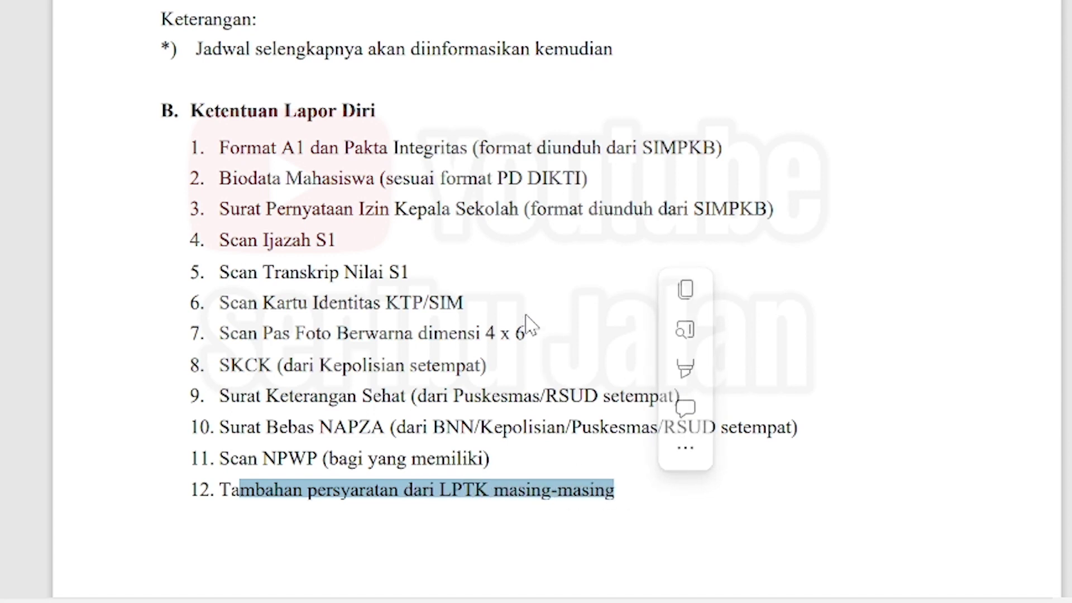
# Return to the schedule table and check the dates for Lapor Diri, Pembelajaran mandiri and Orientasi Mahasiswa
pyautogui.scroll(6, 529, 324)
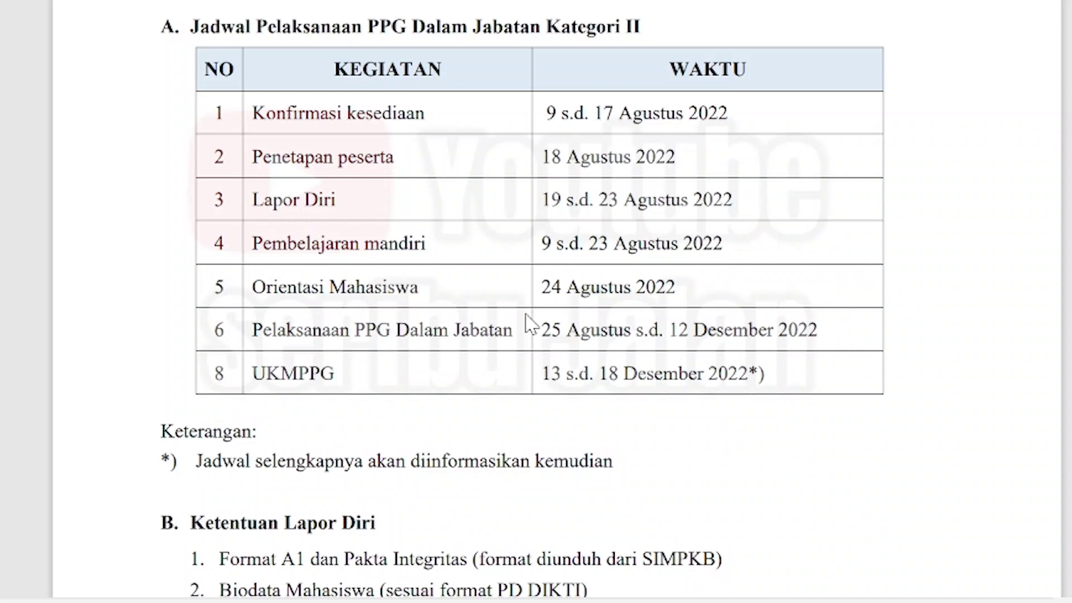
pyautogui.moveTo(540, 199); pyautogui.dragTo(759, 218)
pyautogui.scroll(2, 759, 217)
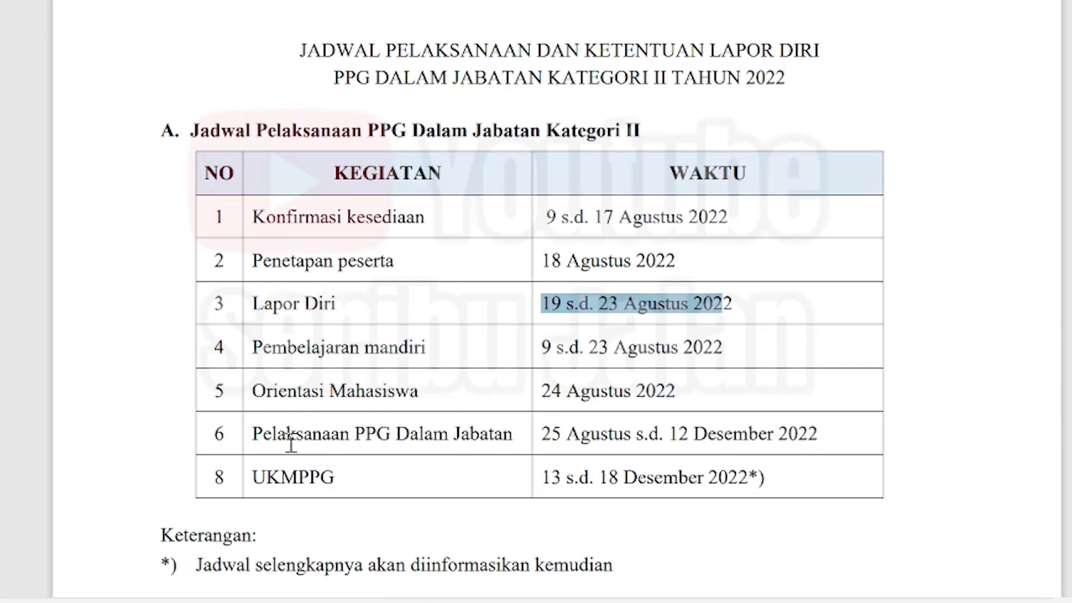
pyautogui.moveTo(543, 347); pyautogui.dragTo(725, 358)
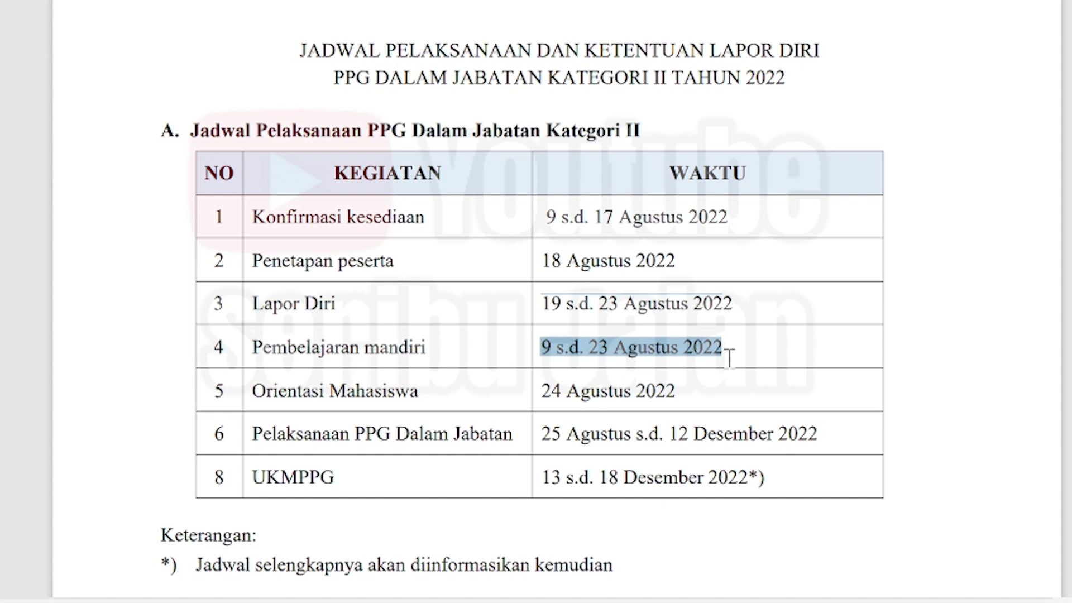
pyautogui.click(313, 398)
pyautogui.tripleClick(312, 398)
pyautogui.moveTo(542, 392); pyautogui.dragTo(677, 397)
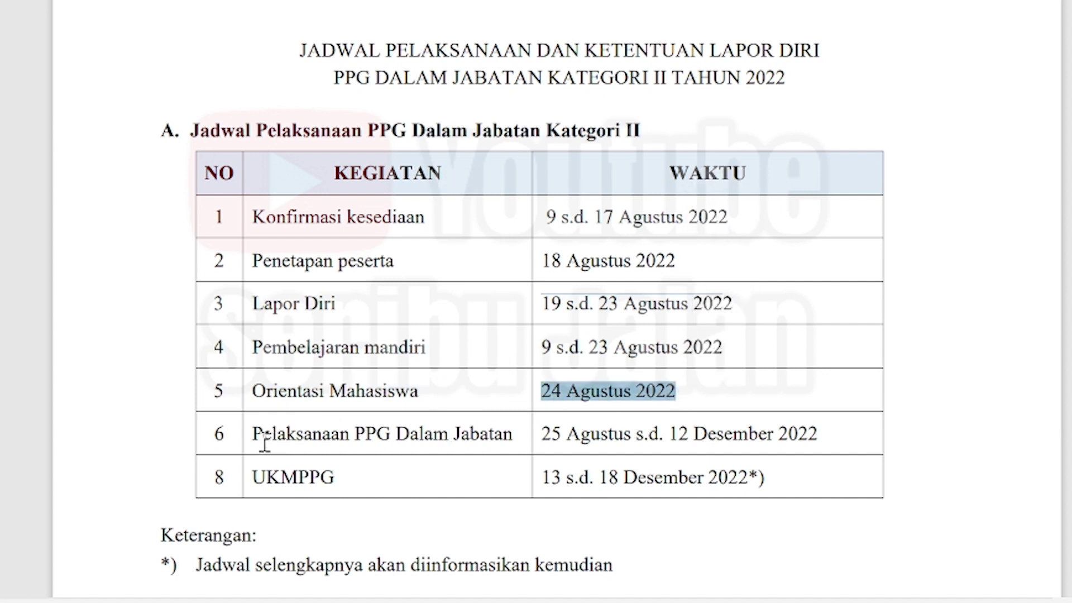
# Check the schedule dates for Pelaksanaan PPG Dalam Jabatan and UKMPPG, and read the footnote under Keterangan
pyautogui.moveTo(253, 436); pyautogui.dragTo(821, 438)
pyautogui.click(593, 449)
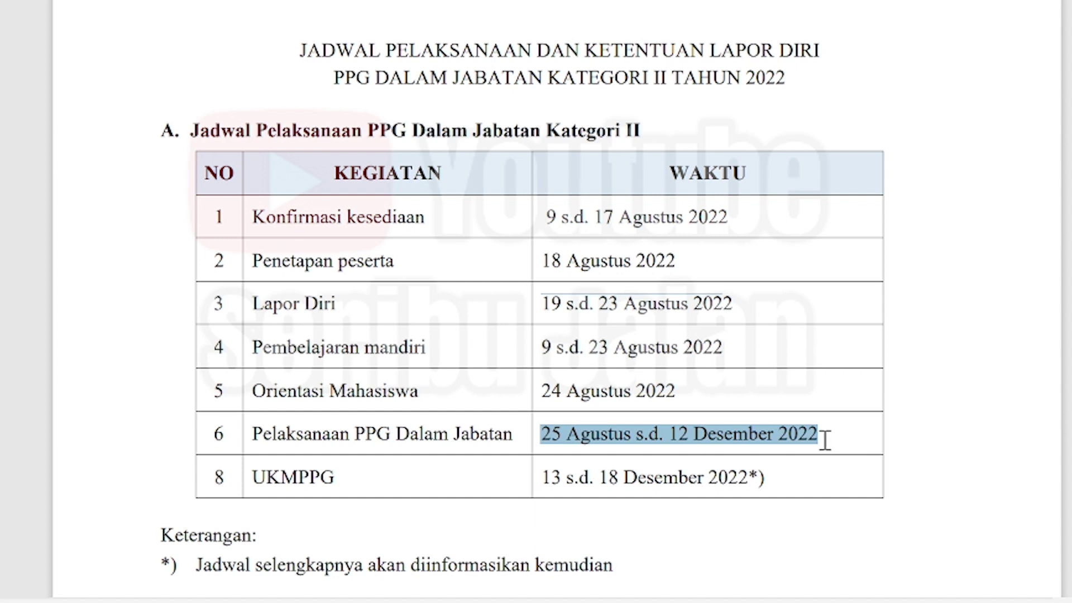
pyautogui.moveTo(258, 482); pyautogui.dragTo(350, 484)
pyautogui.moveTo(543, 478); pyautogui.dragTo(766, 480)
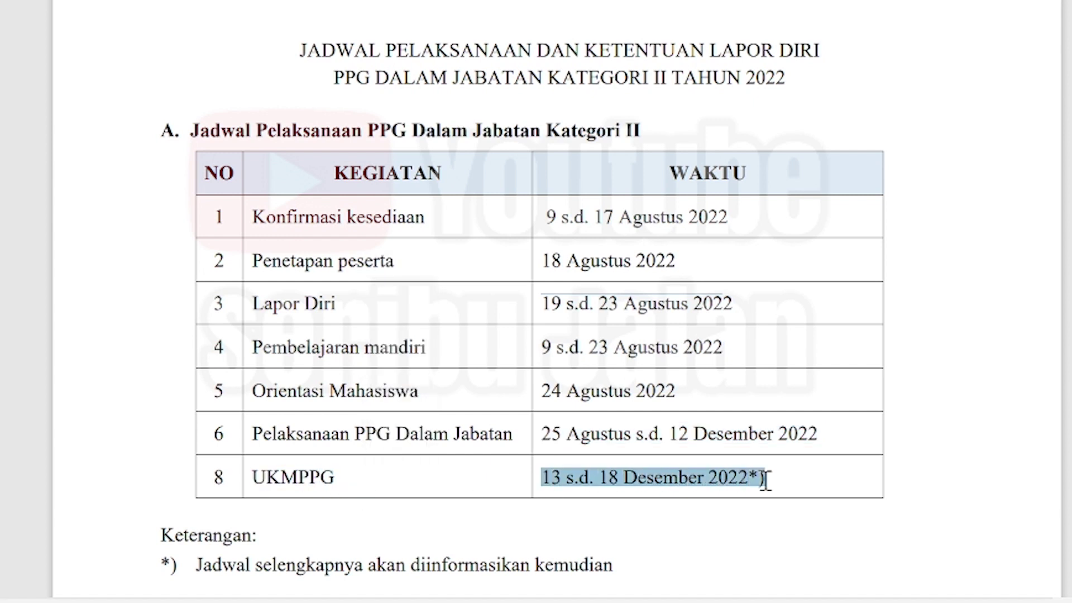
pyautogui.scroll(-3, 766, 485)
pyautogui.moveTo(196, 462); pyautogui.dragTo(629, 478)
pyautogui.scroll(20, 634, 481)
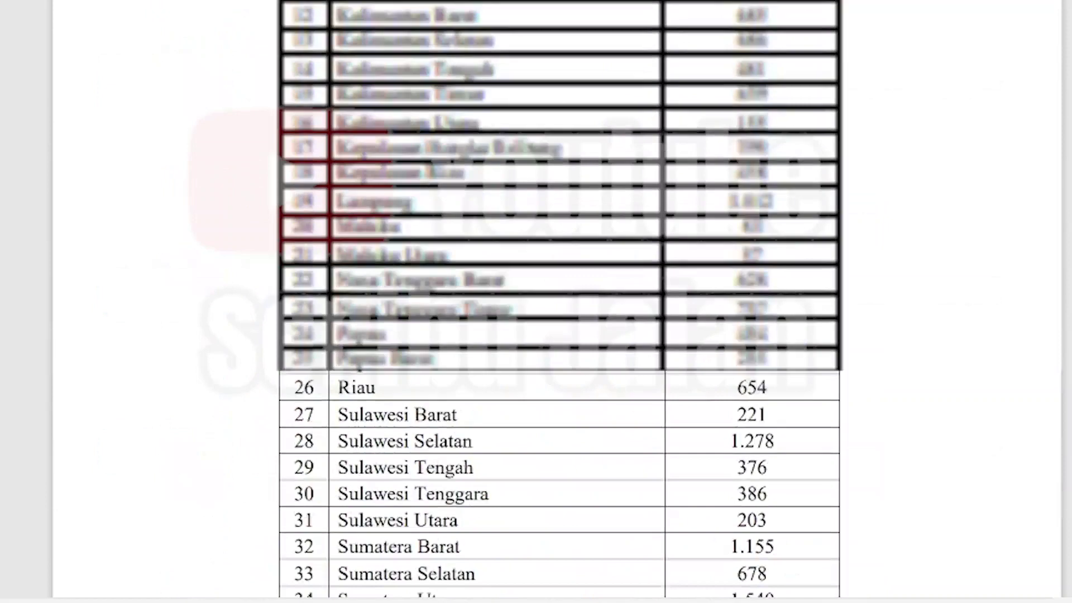
pyautogui.scroll(10, 558, 301)
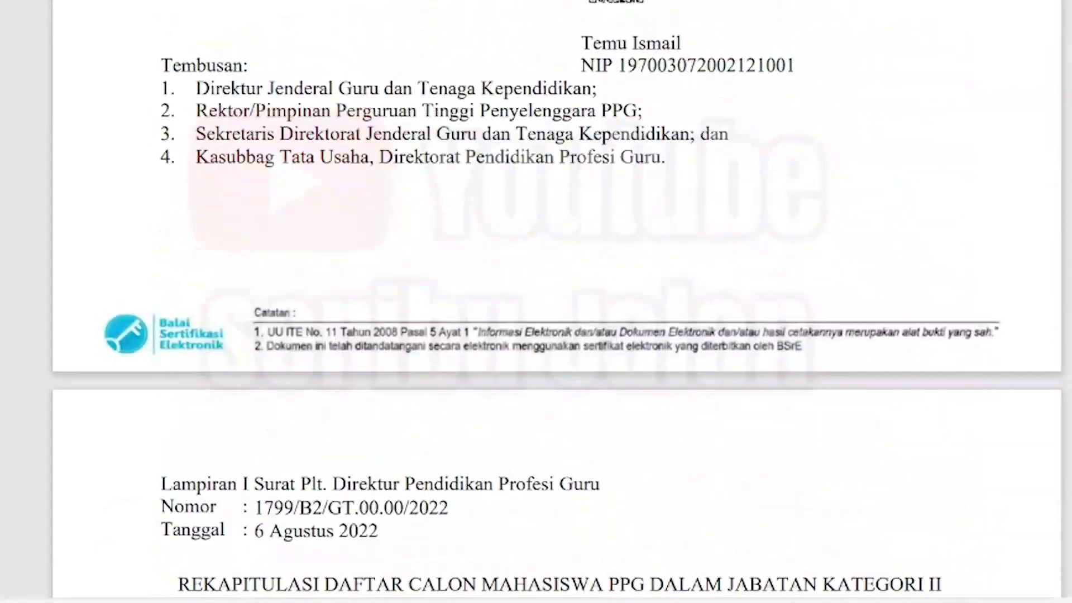
pyautogui.scroll(10, 558, 301)
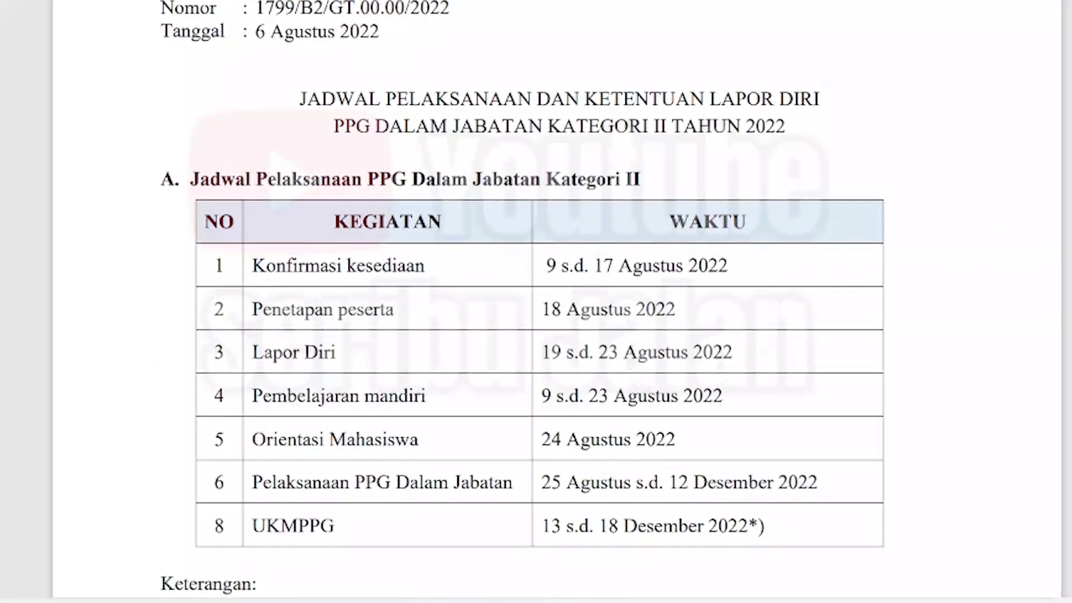
pyautogui.scroll(5, 558, 301)
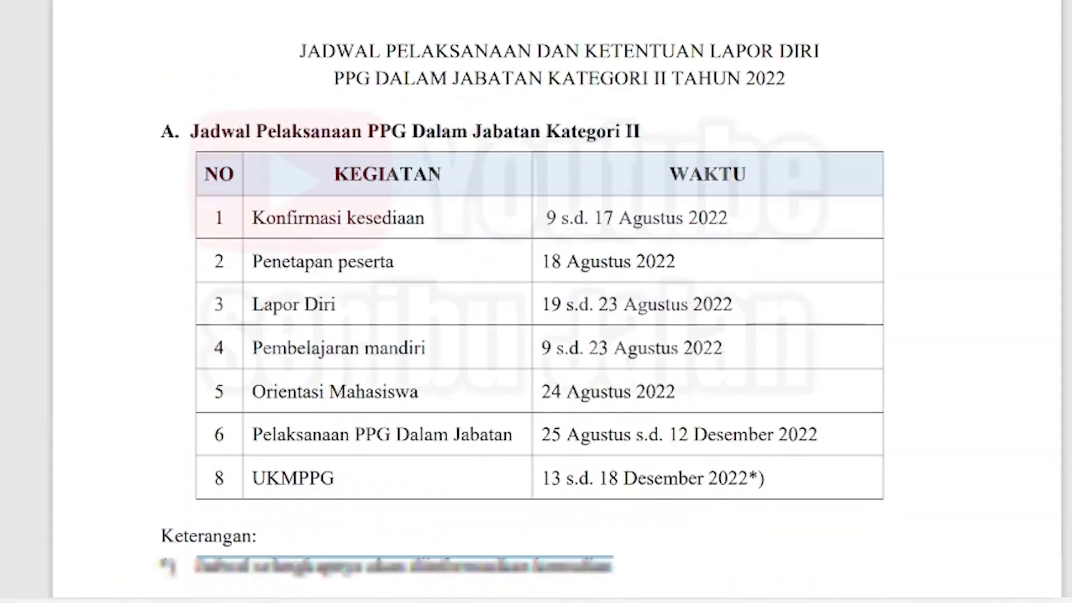
pyautogui.scroll(-3, 558, 302)
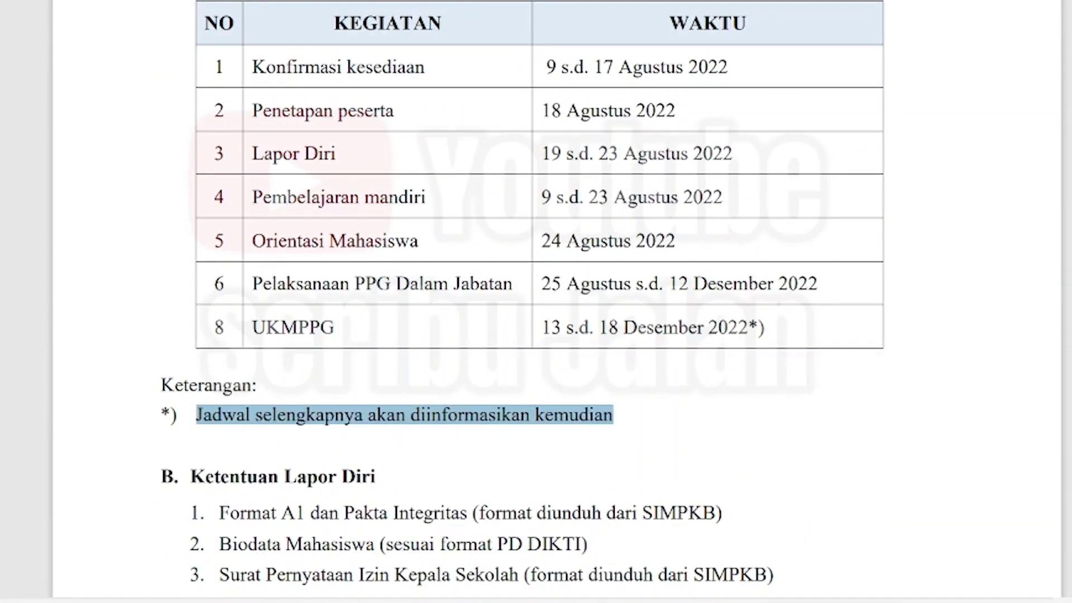